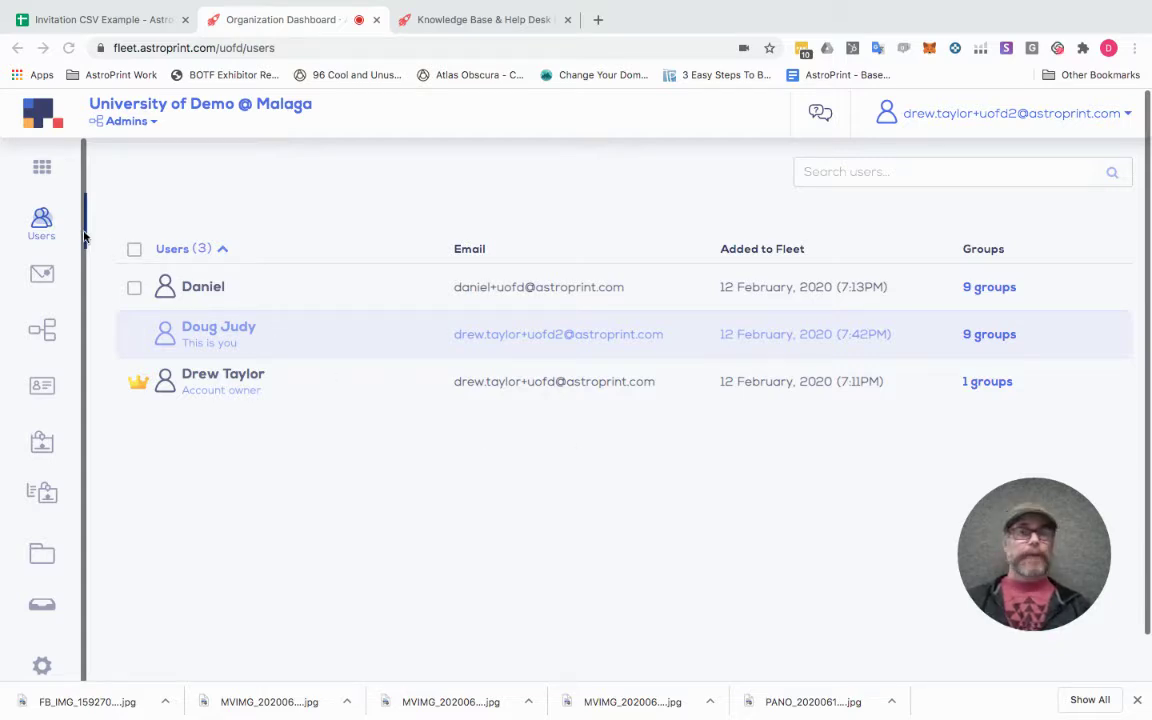
Reload the users list and review the first user's 9 group memberships.
click(45, 222)
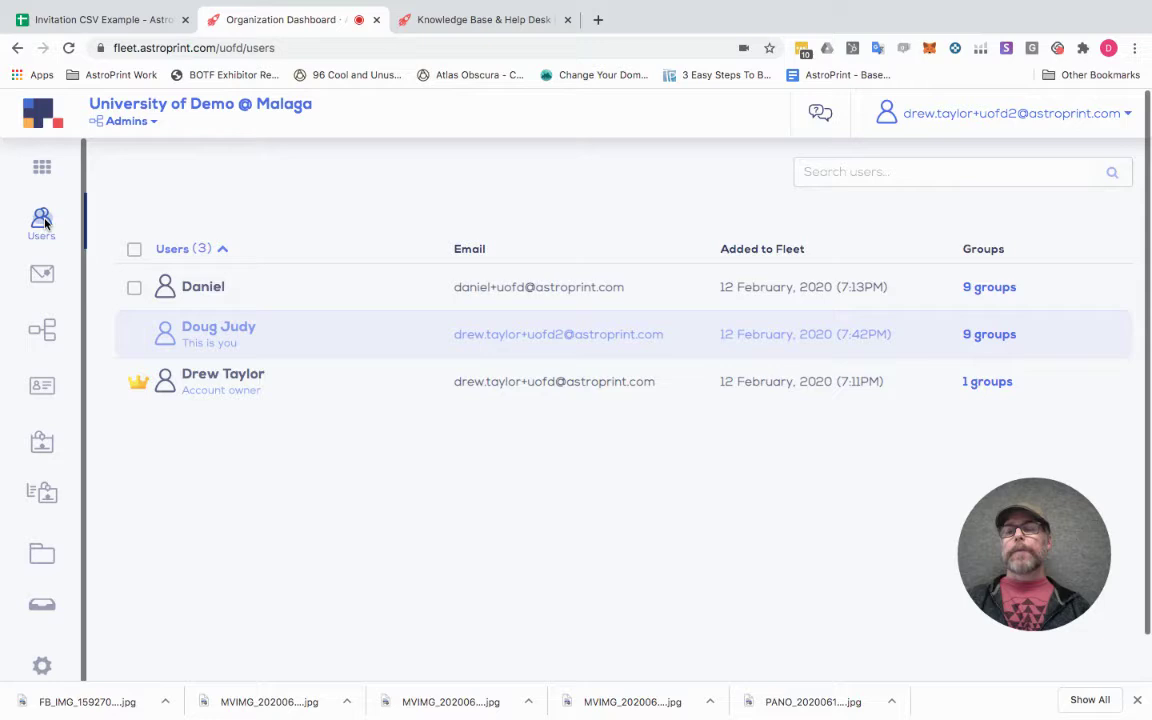
click(42, 222)
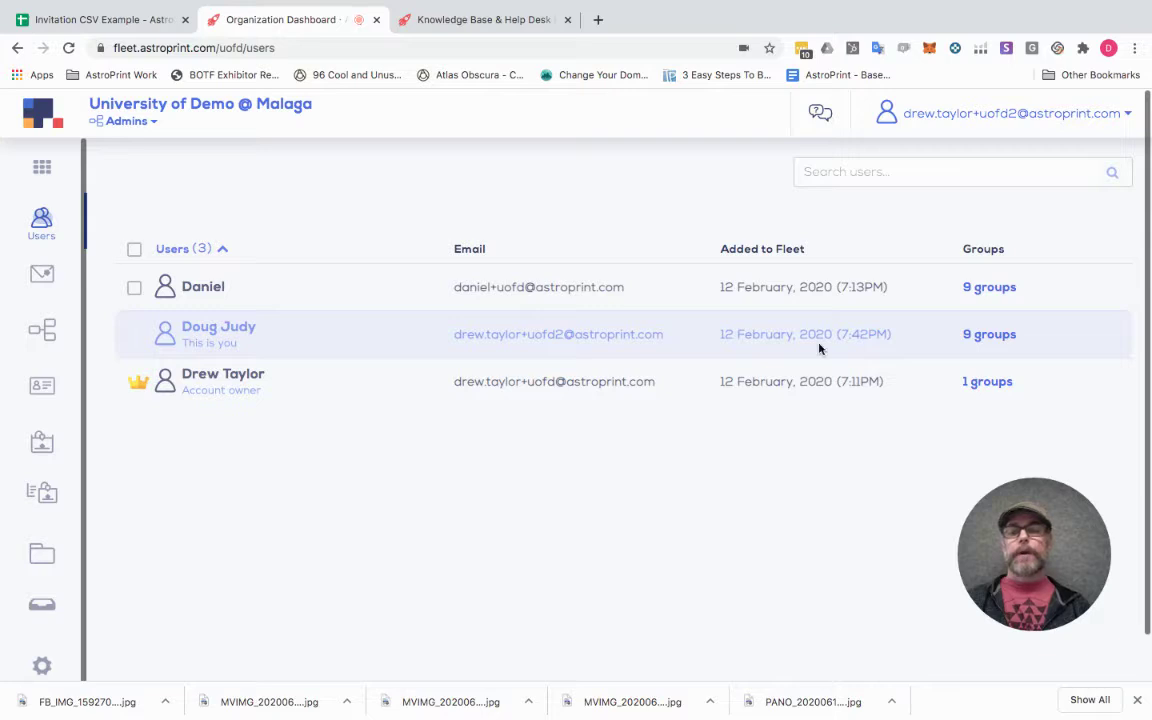
click(987, 289)
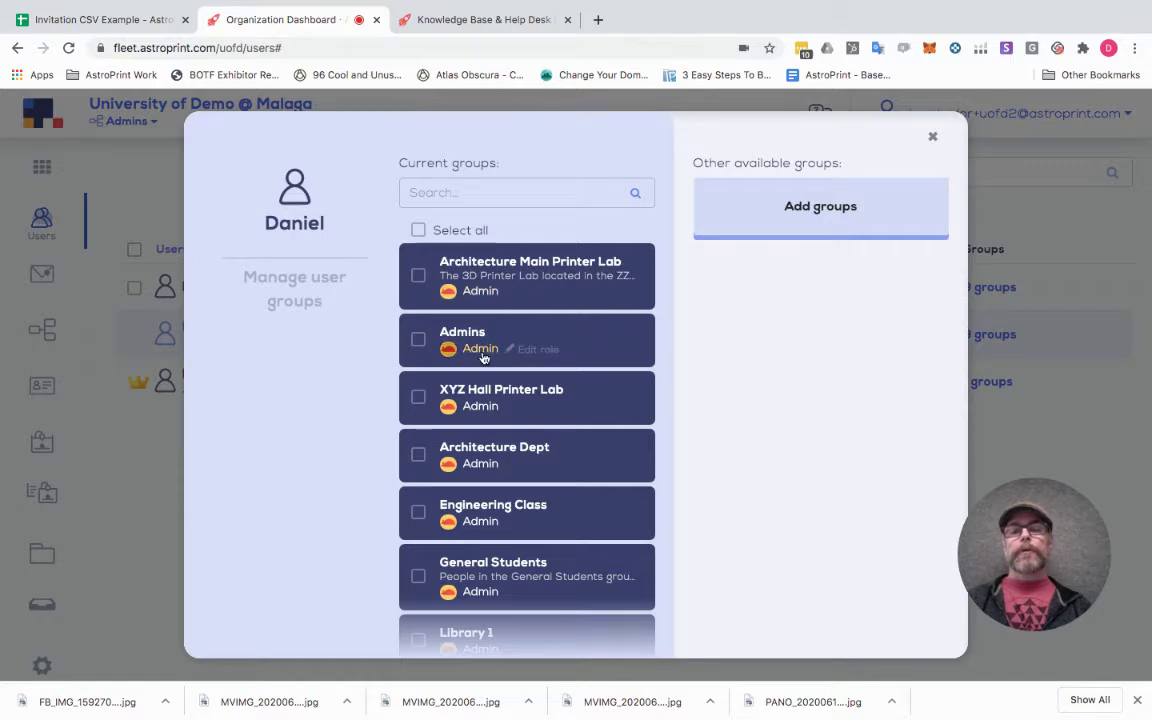
scroll(483, 350, down, 1)
scroll(483, 357, down, 4)
scroll(479, 355, up, 5)
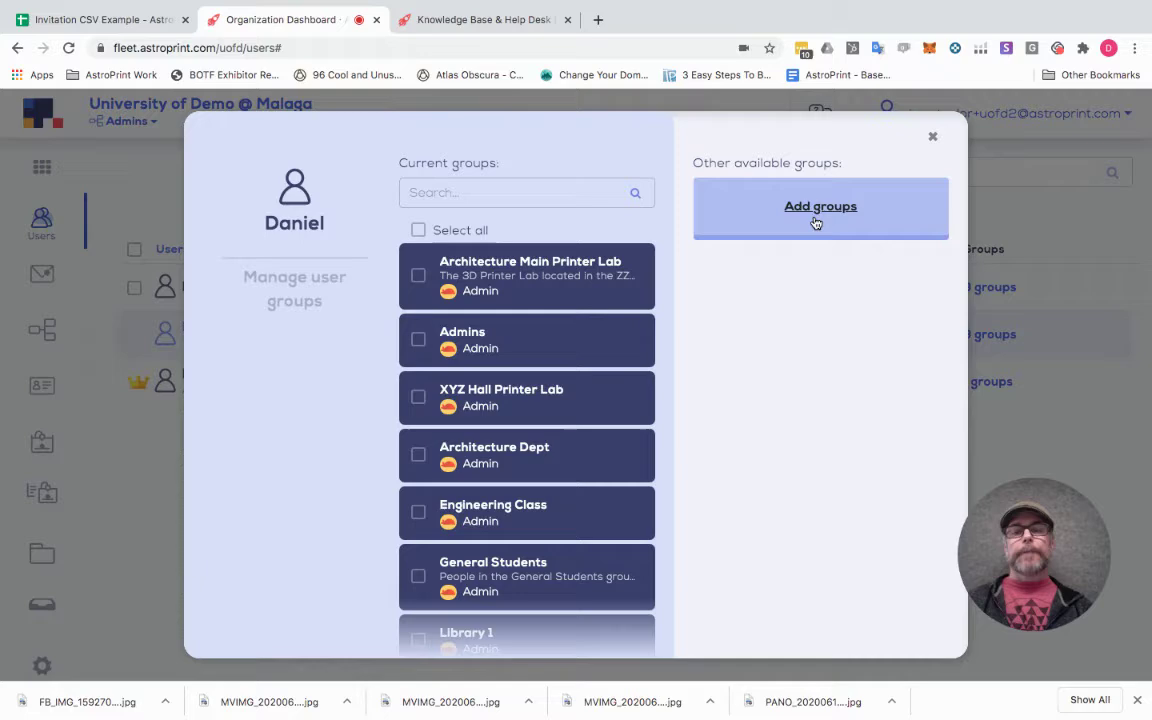
click(932, 137)
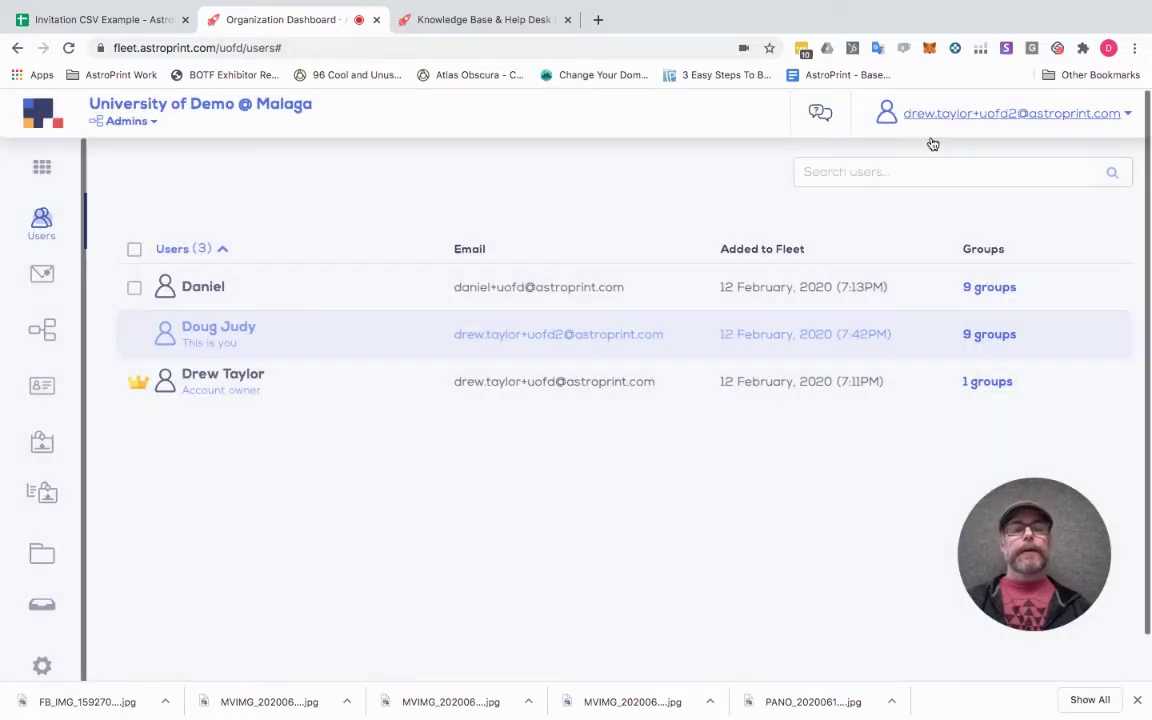
Go to the fleet's Invitations page, which has no invitations yet.
click(44, 281)
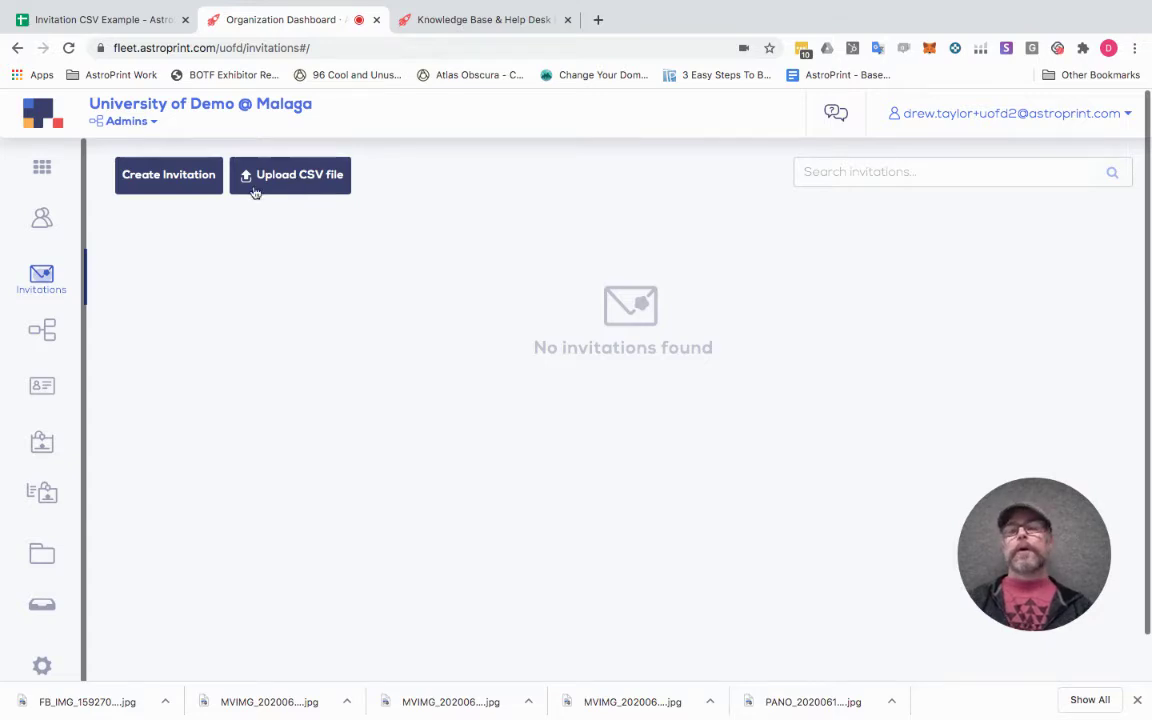
click(158, 184)
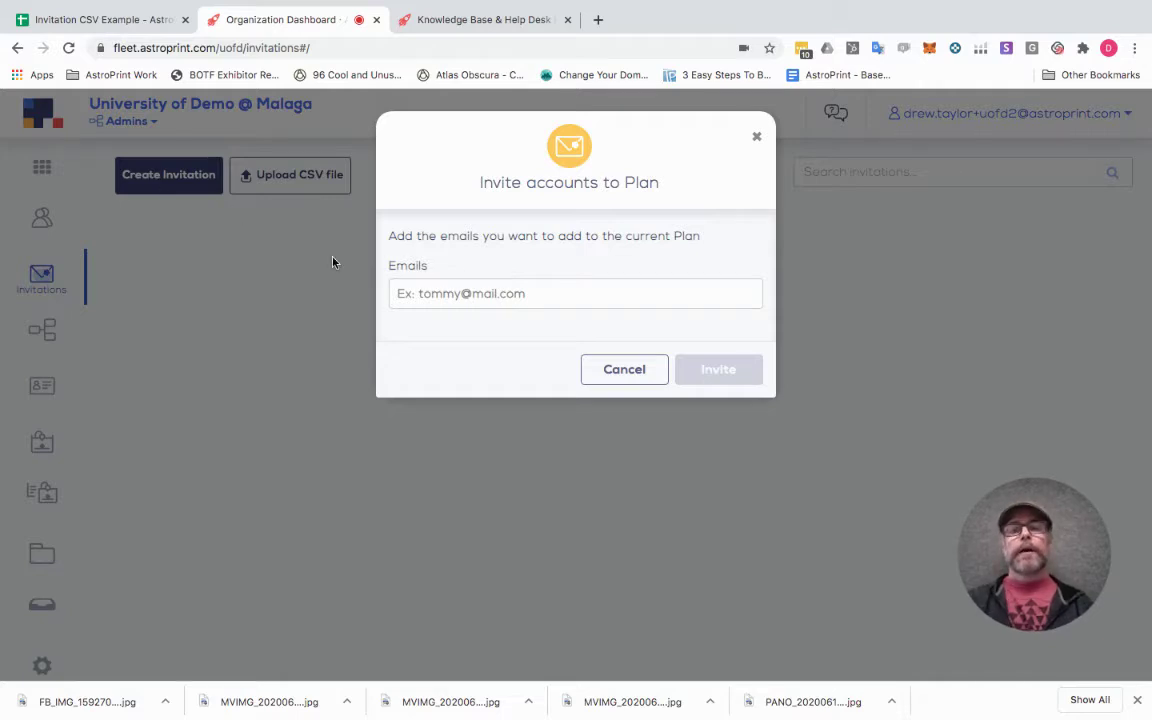
click(489, 296)
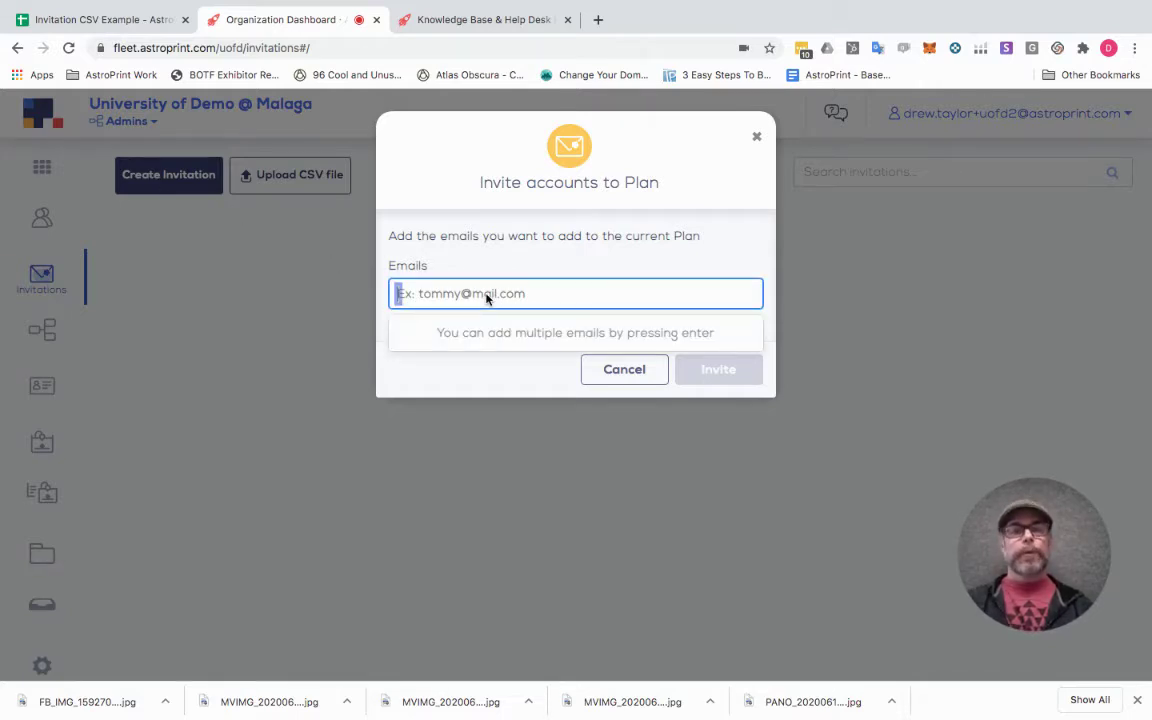
text(dake)
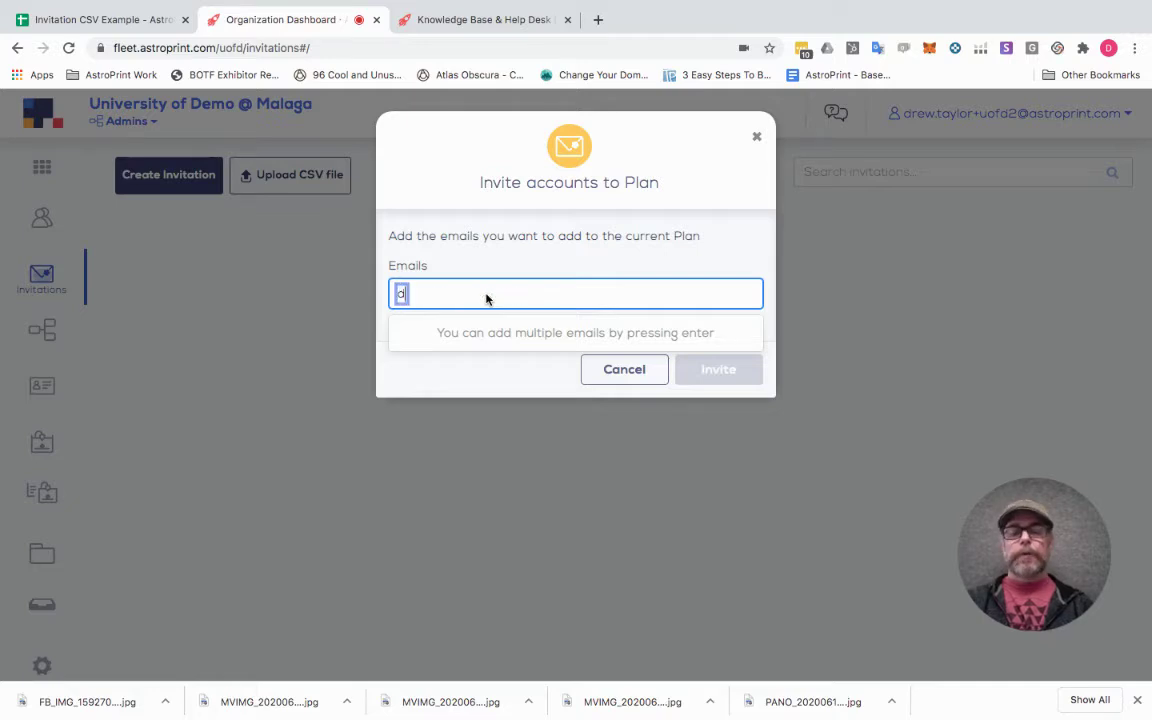
key(BackSpace)
key(BackSpace)
key(BackSpace)
key(BackSpace)
text(fake.)
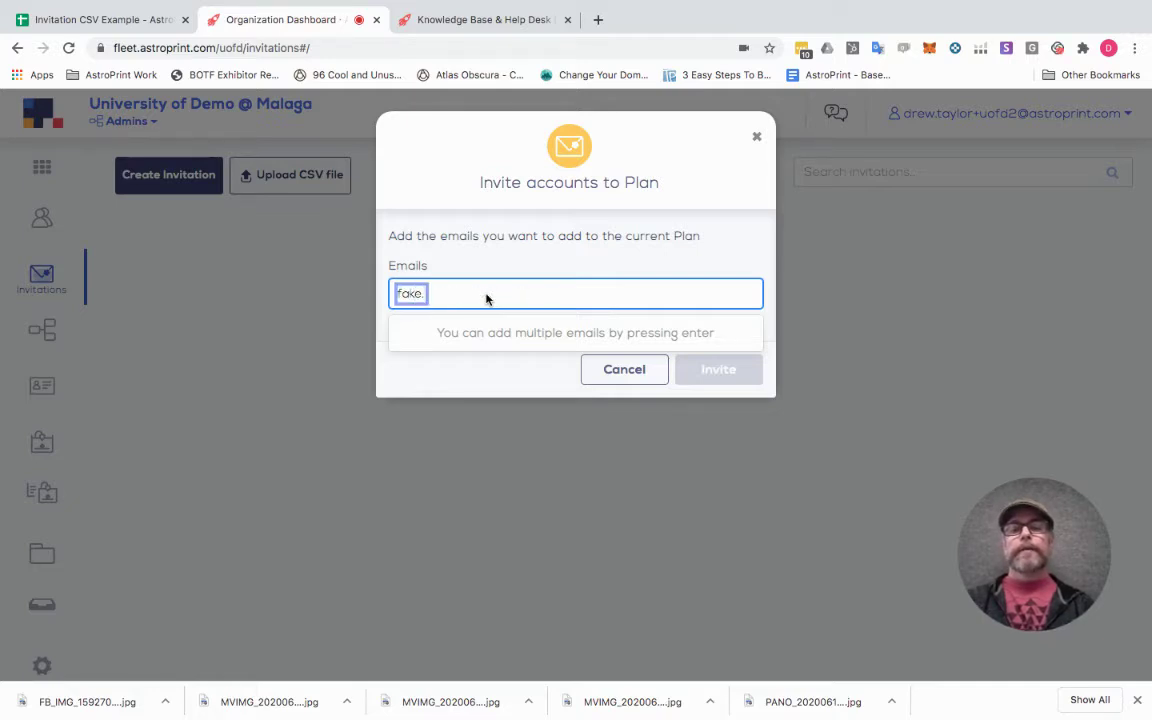
key(BackSpace)
text(@fake.com)
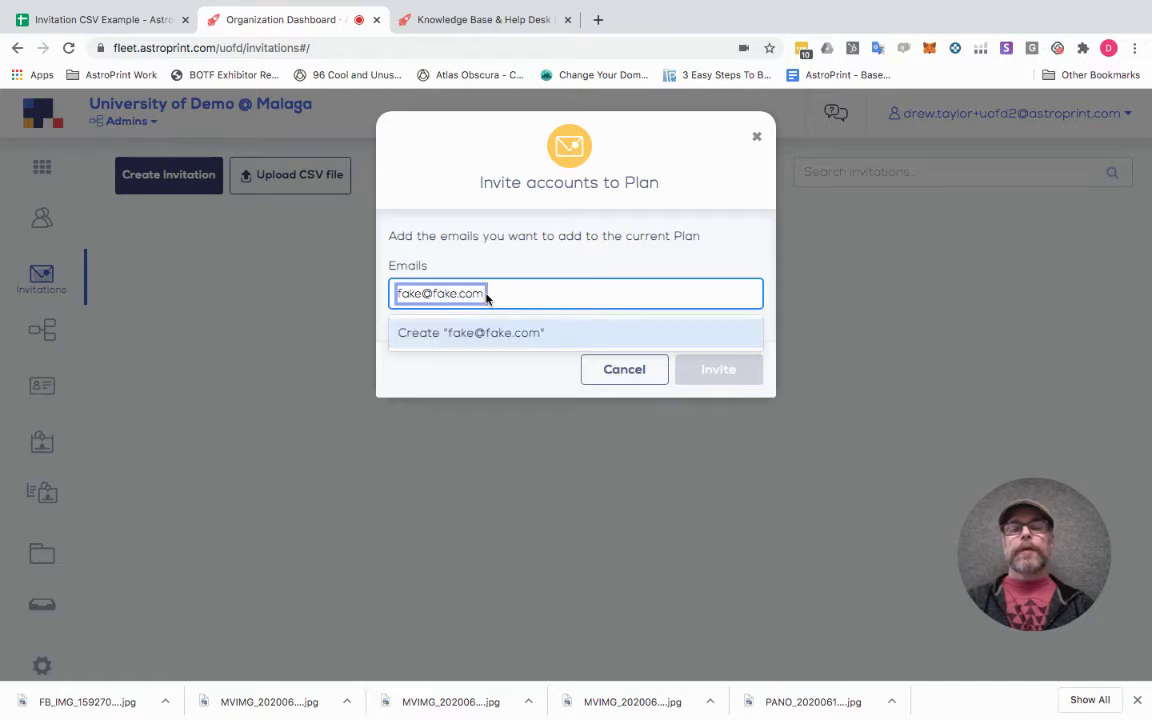
key(Return)
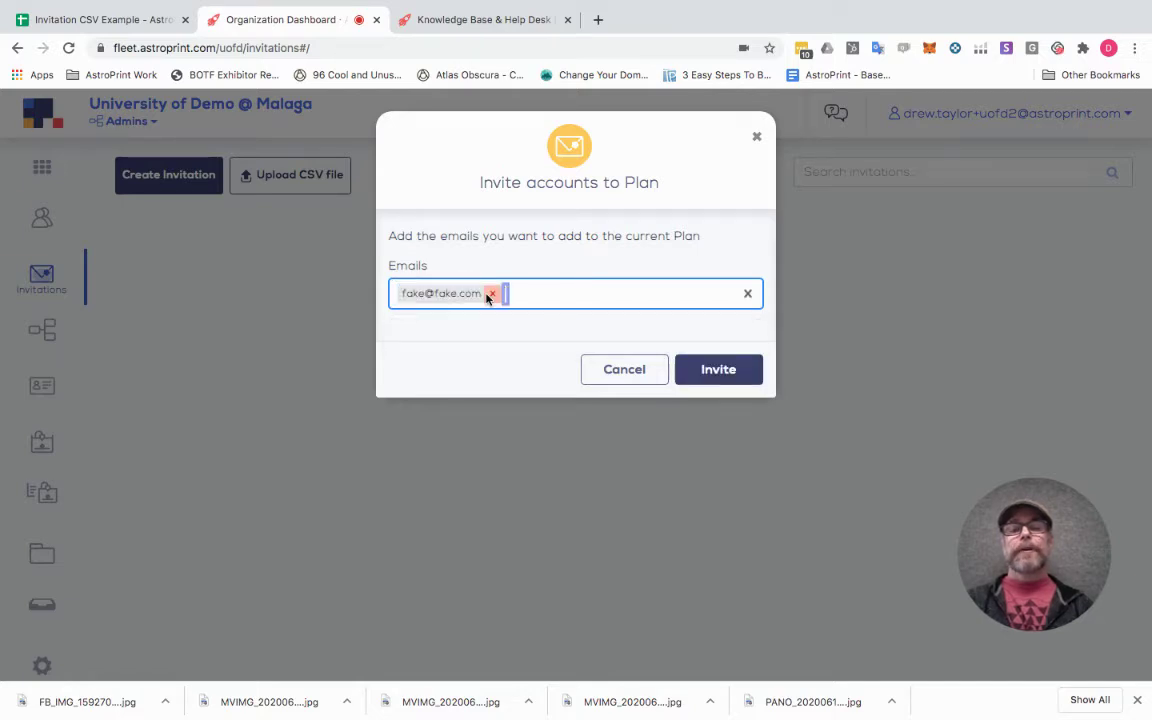
text(kjk)
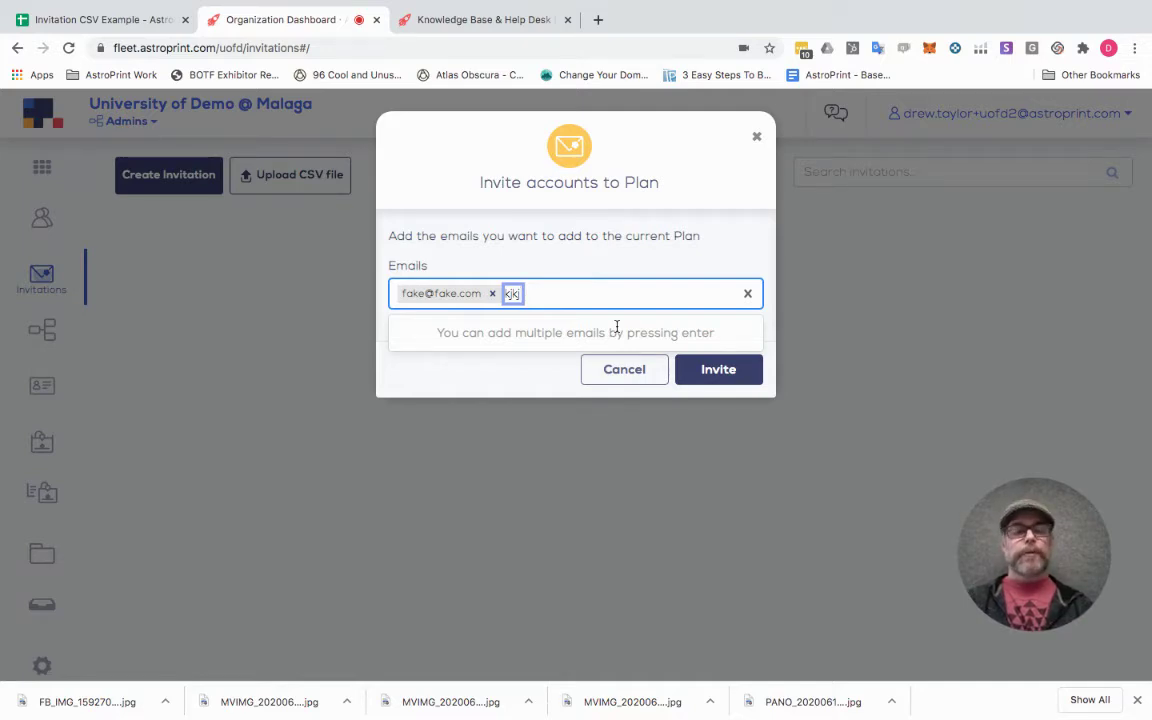
key(BackSpace)
key(BackSpace)
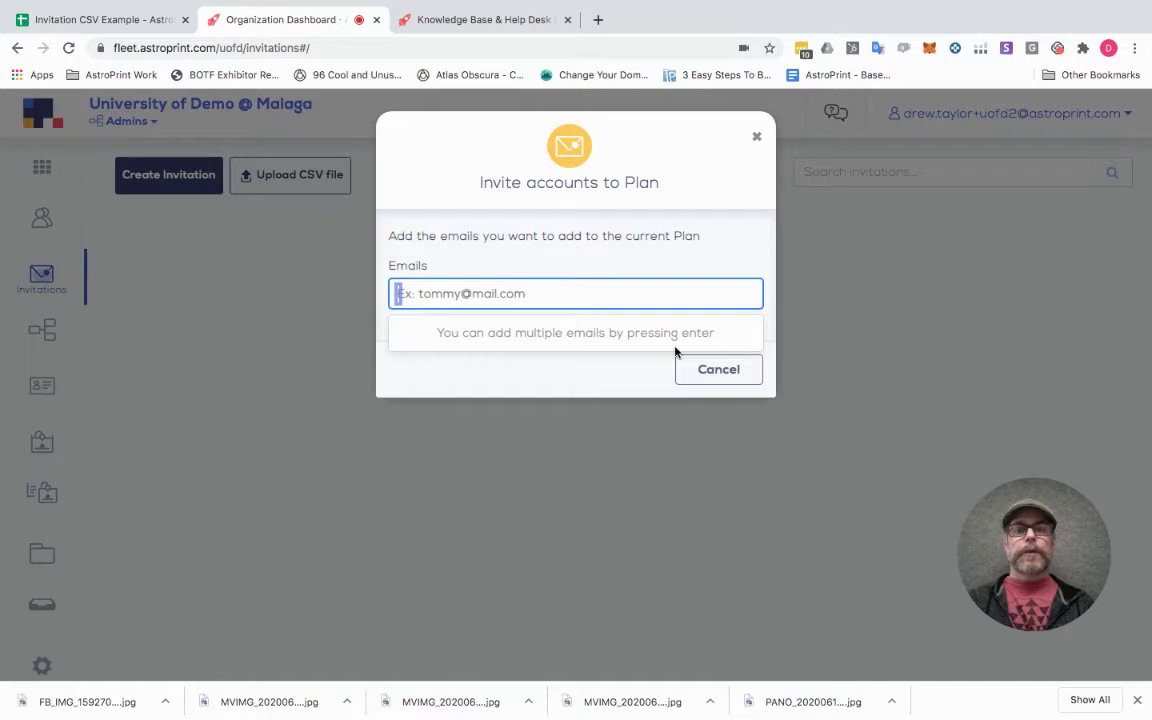
Discard the unsent invitation, return to Invitations, and bring up the Invitation CSV Example spreadsheet.
click(758, 139)
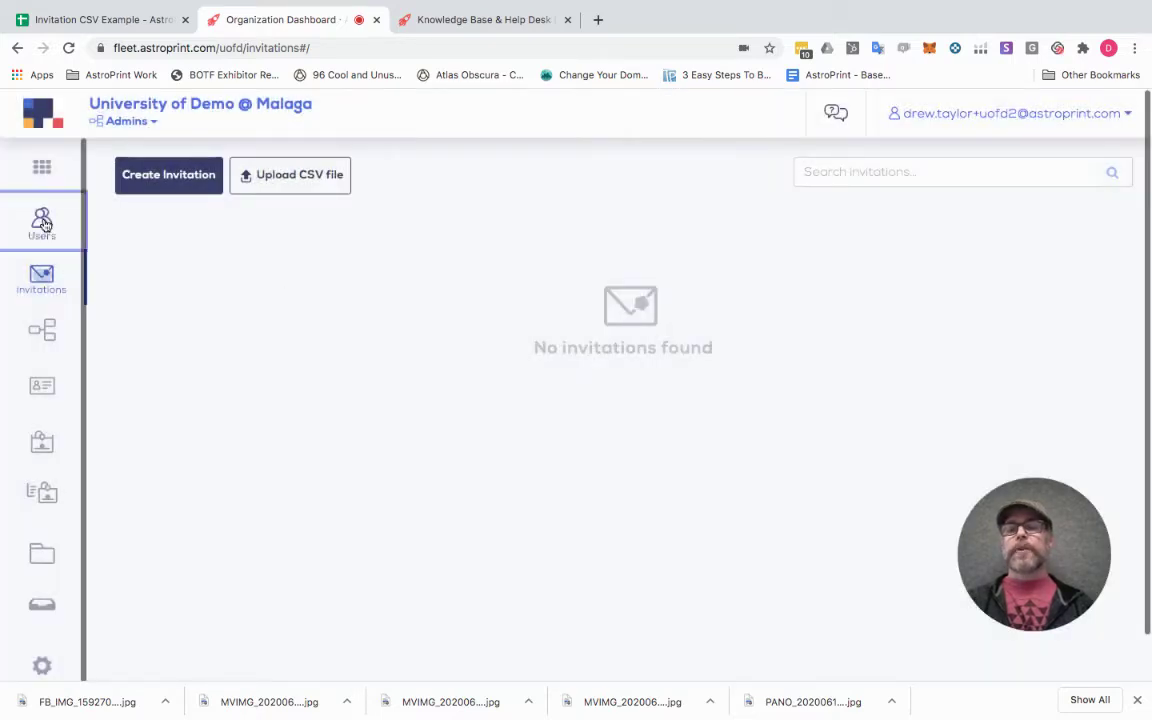
click(42, 222)
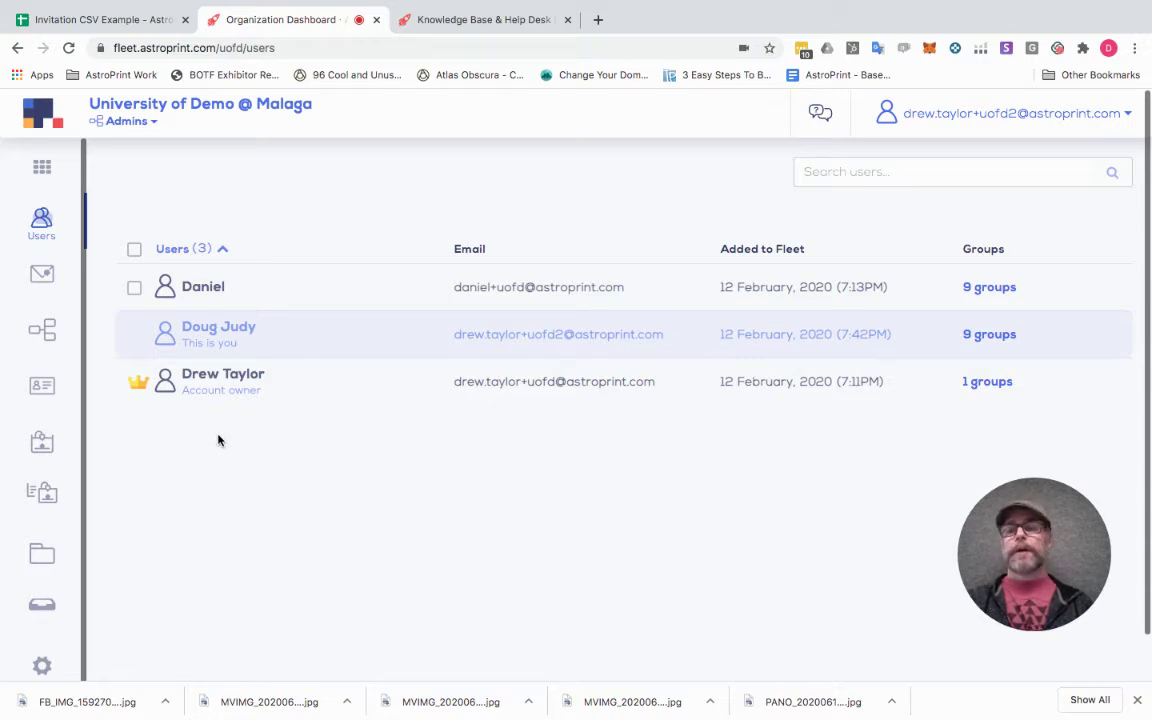
click(43, 276)
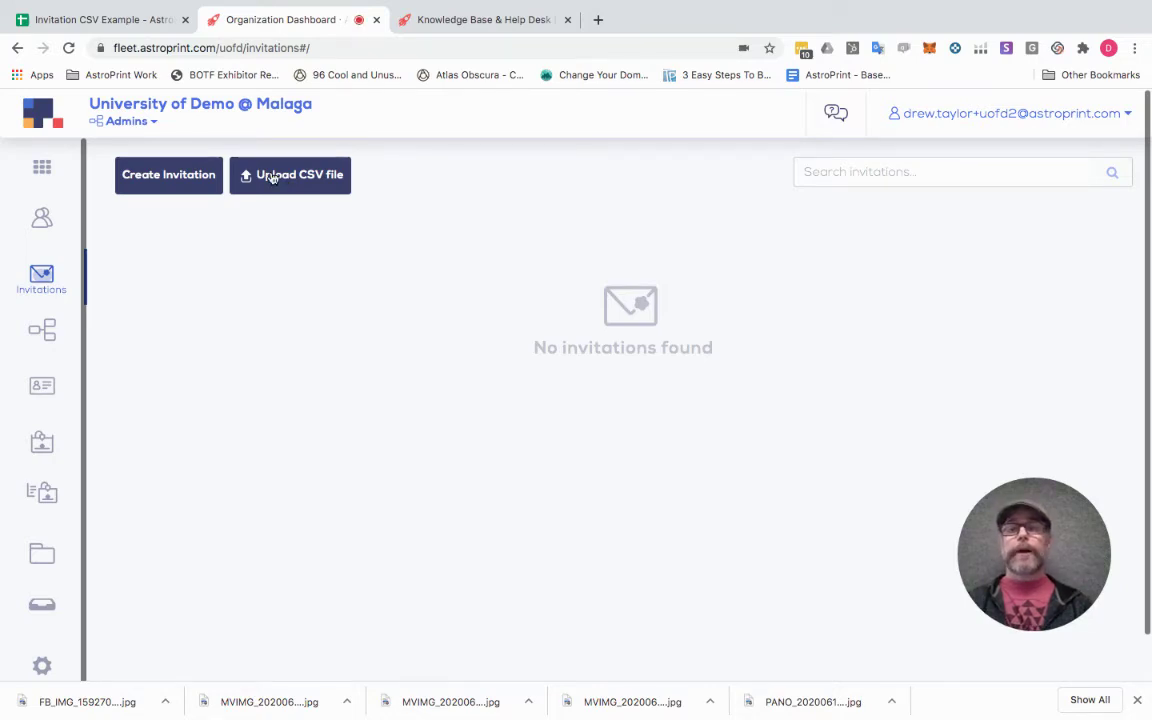
click(141, 22)
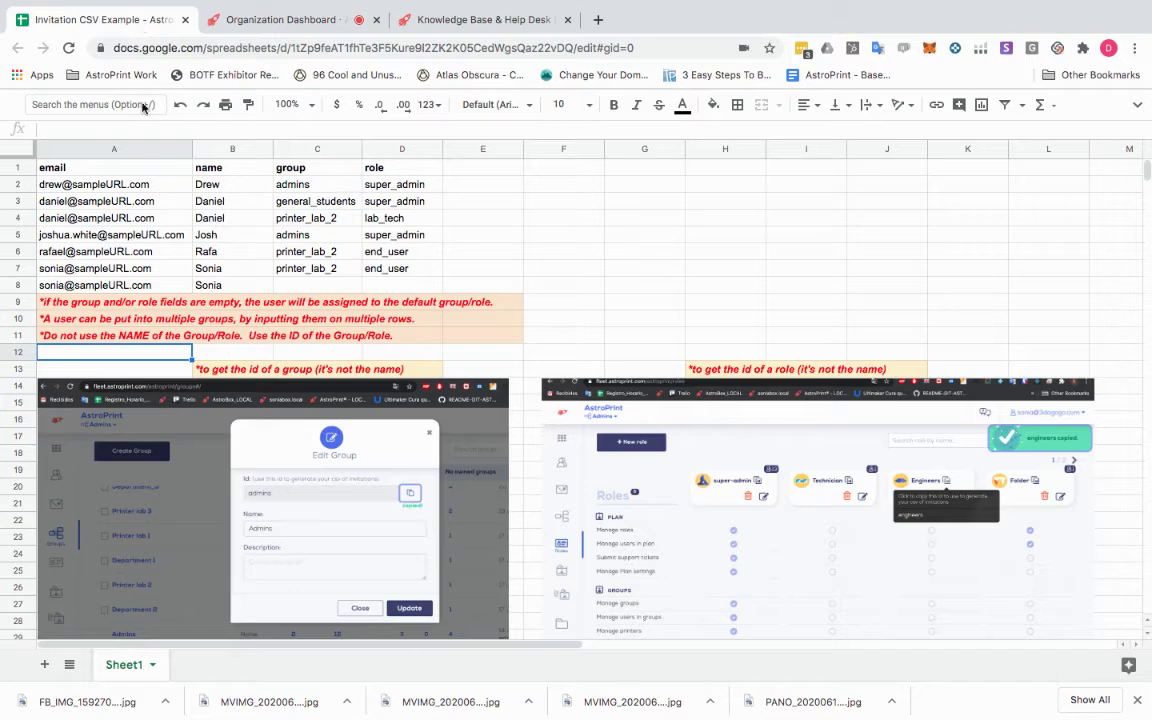
click(20, 167)
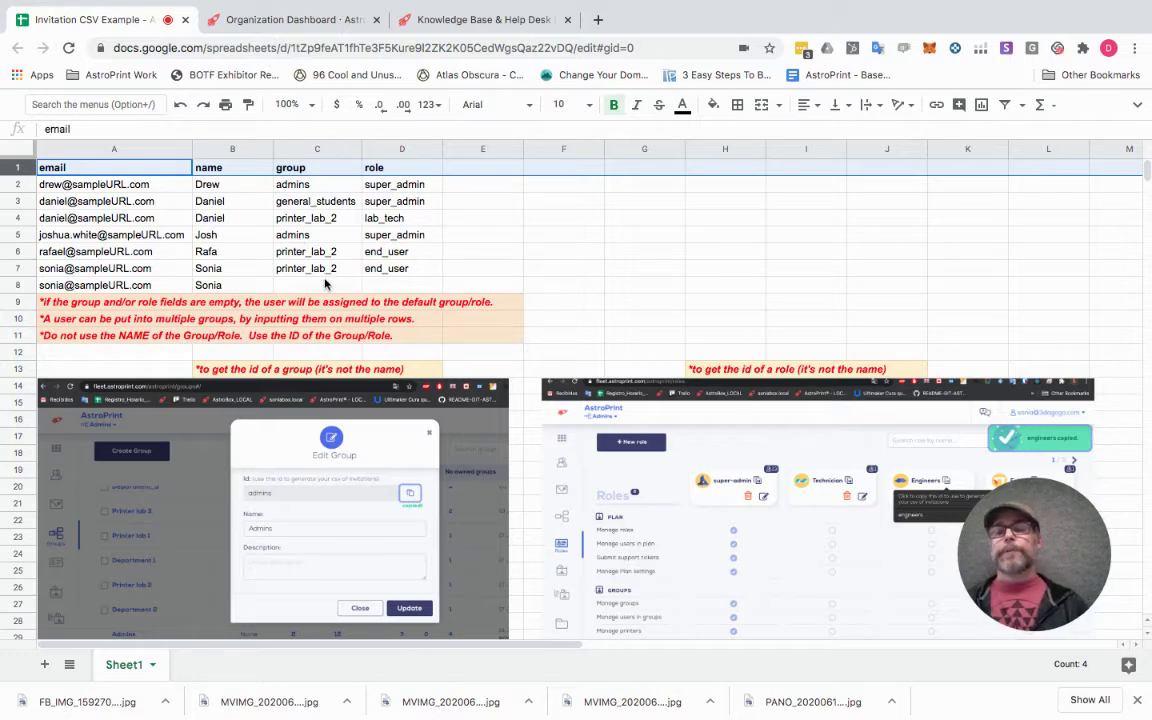
click(313, 288)
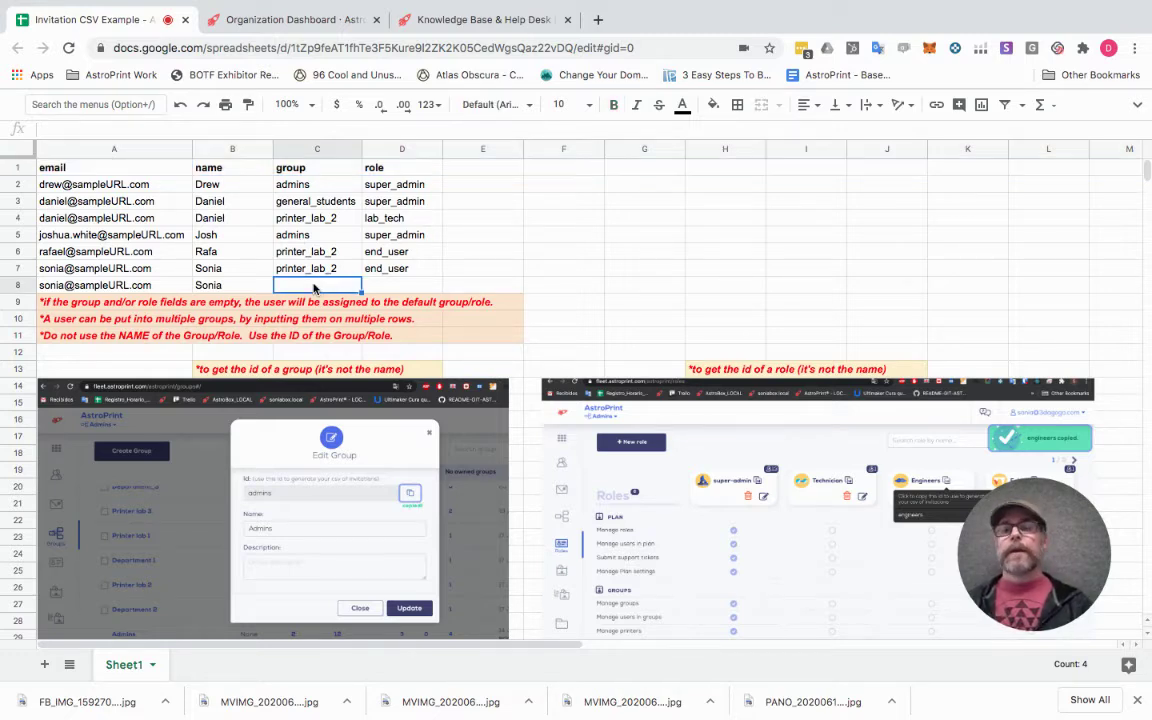
drag(313, 288, 385, 287)
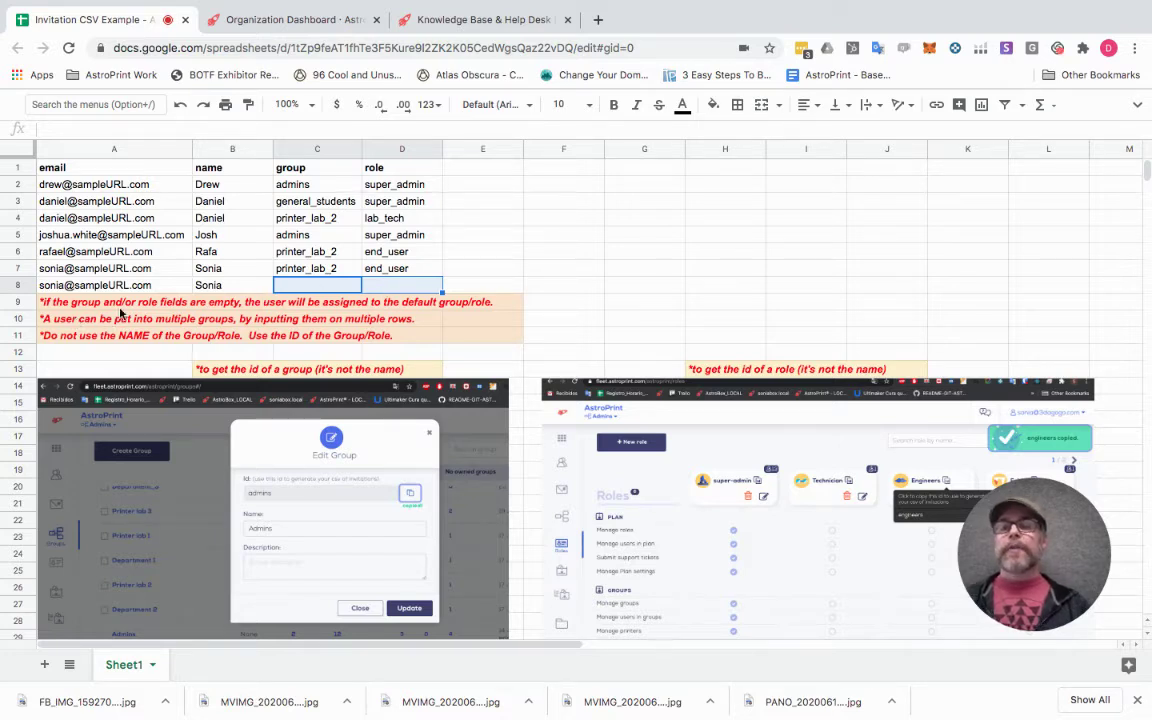
drag(62, 202, 395, 214)
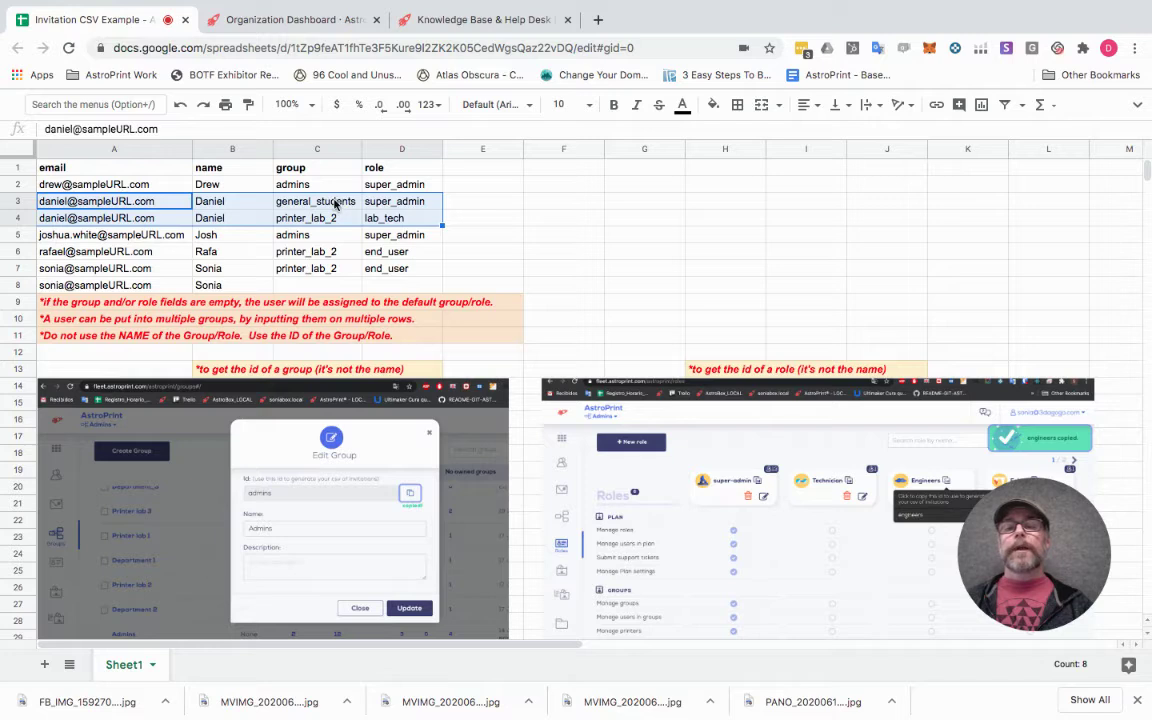
click(337, 204)
key(Right)
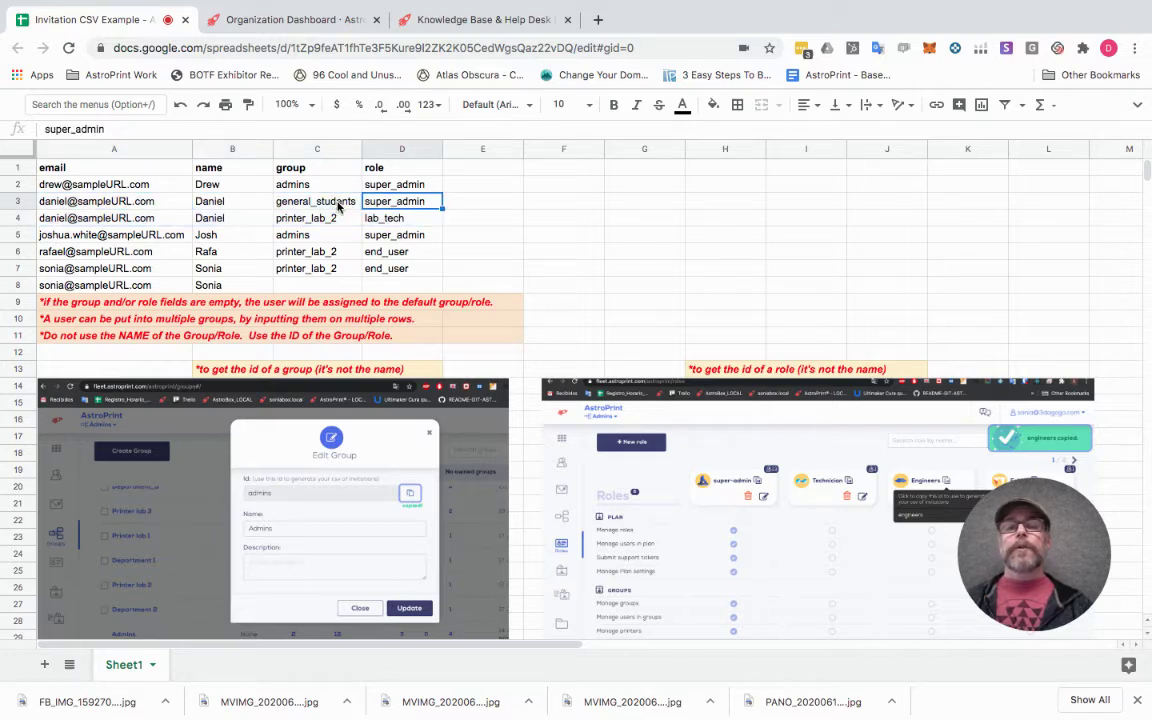
key(Left)
key(Down)
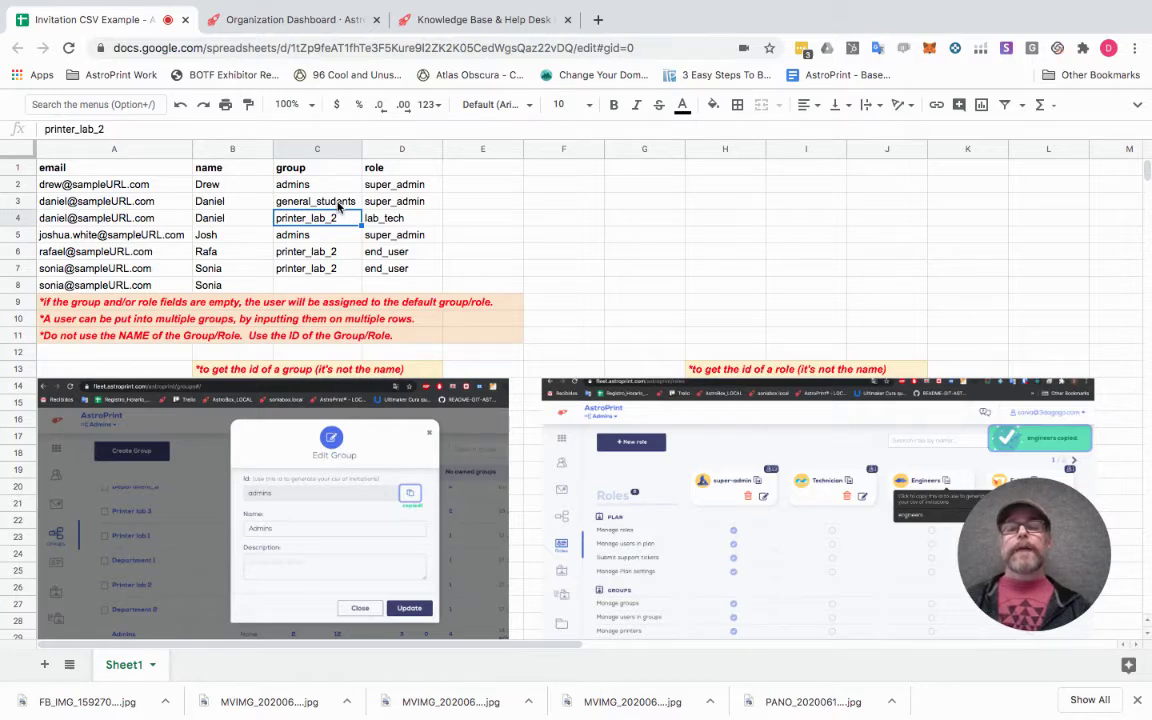
key(Right)
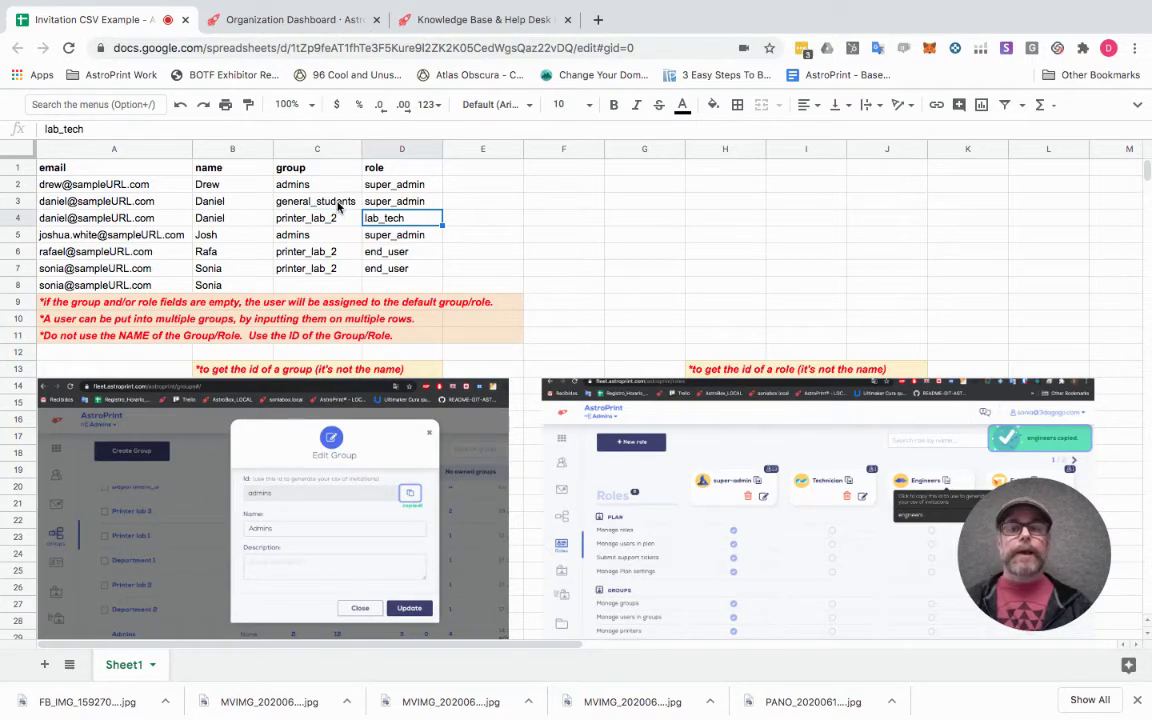
key(Left)
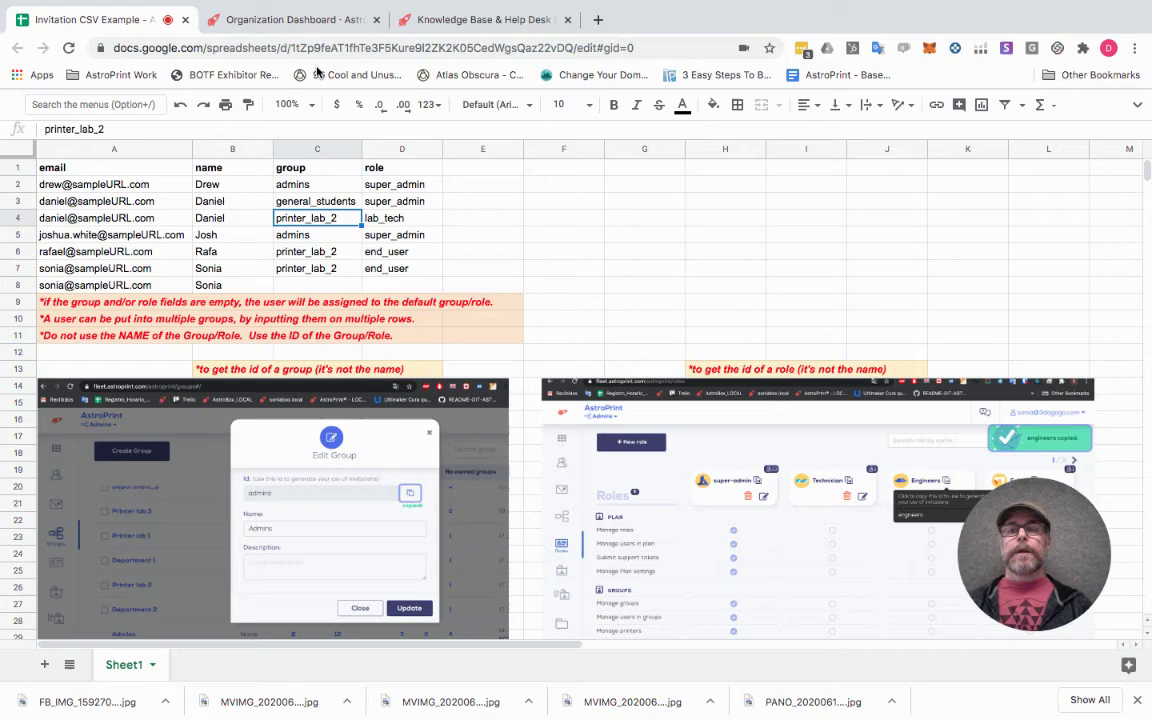
Look up the SD Makerspace group's ID, sd_makerspace, in the organization's Groups list.
click(297, 19)
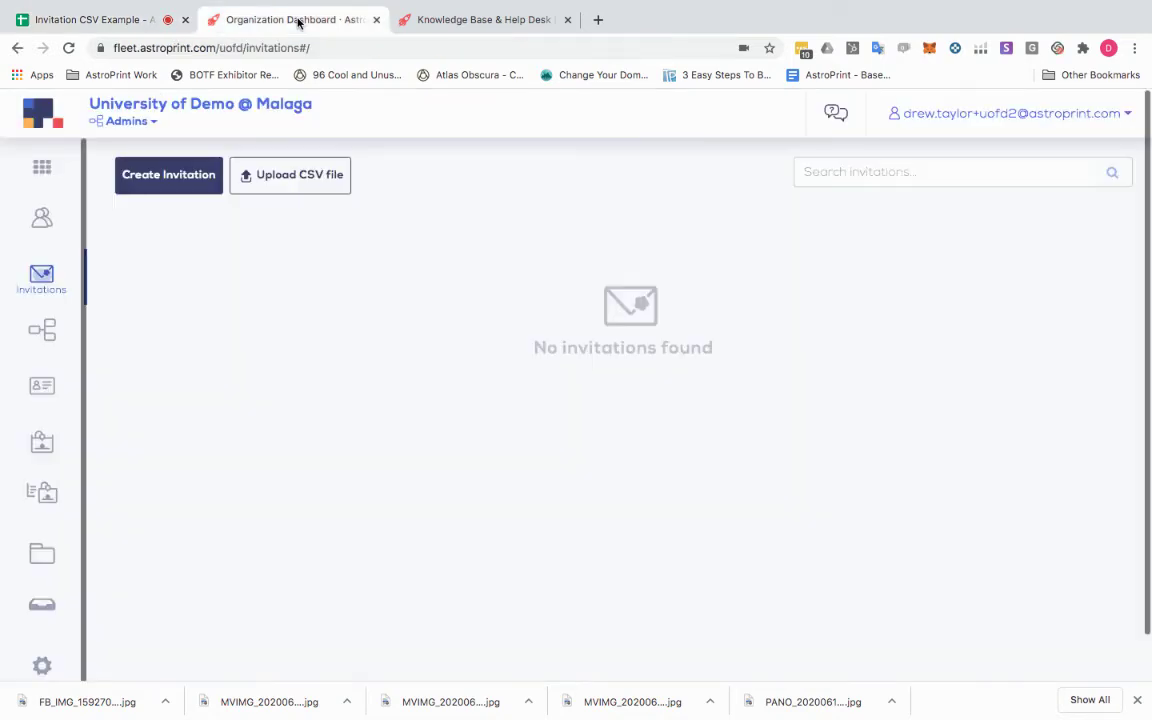
click(48, 338)
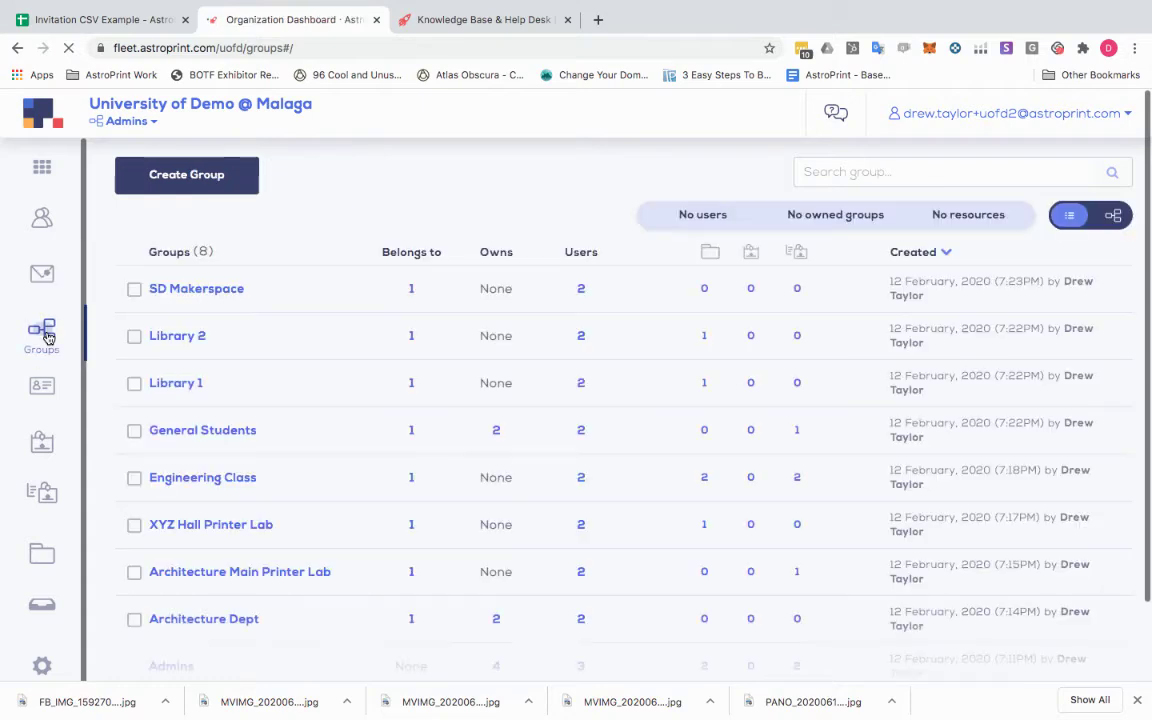
mouse_move(212, 294)
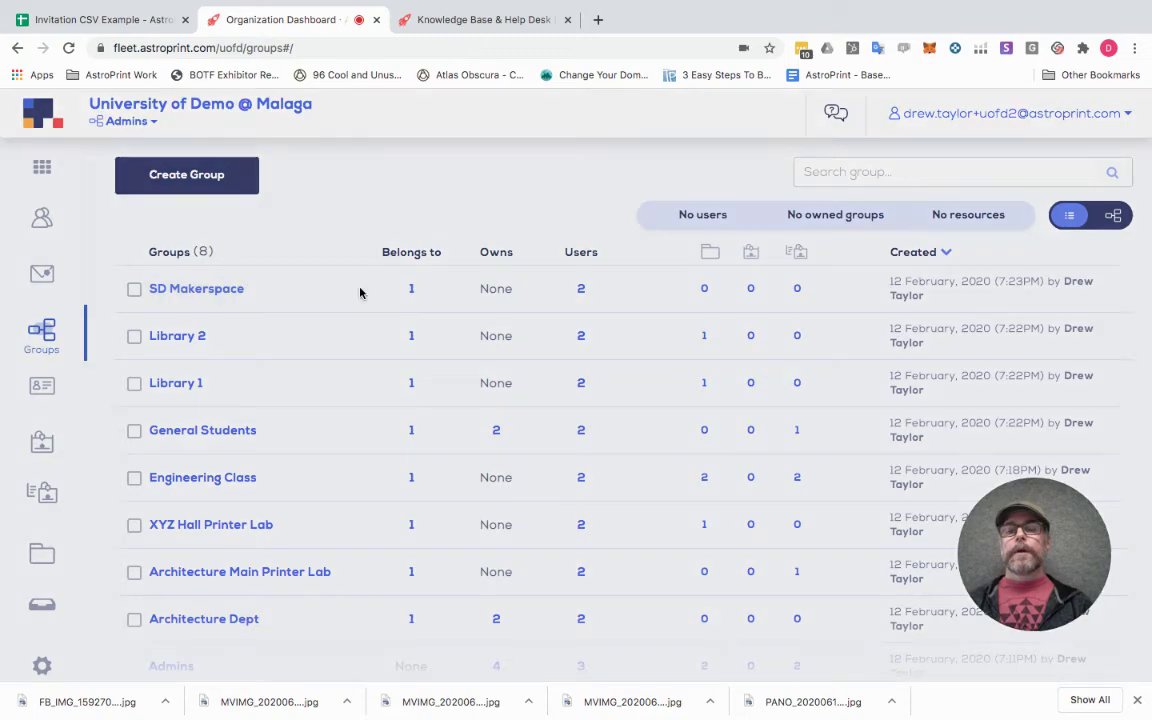
click(360, 290)
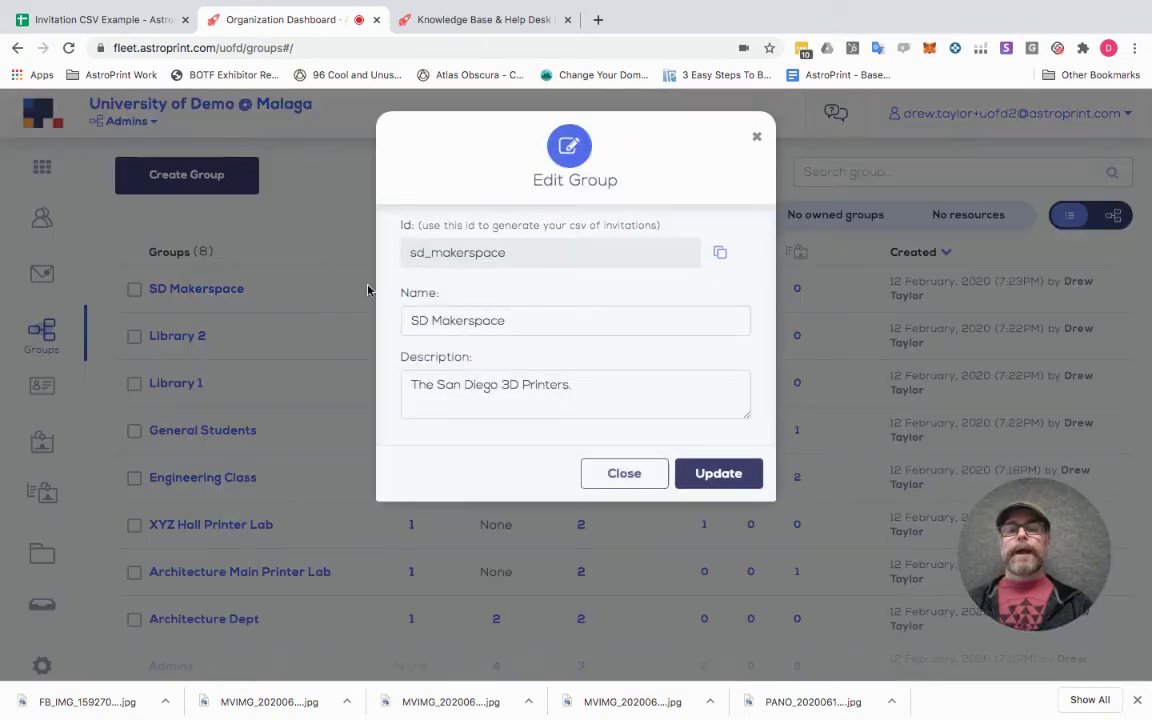
drag(509, 259, 406, 257)
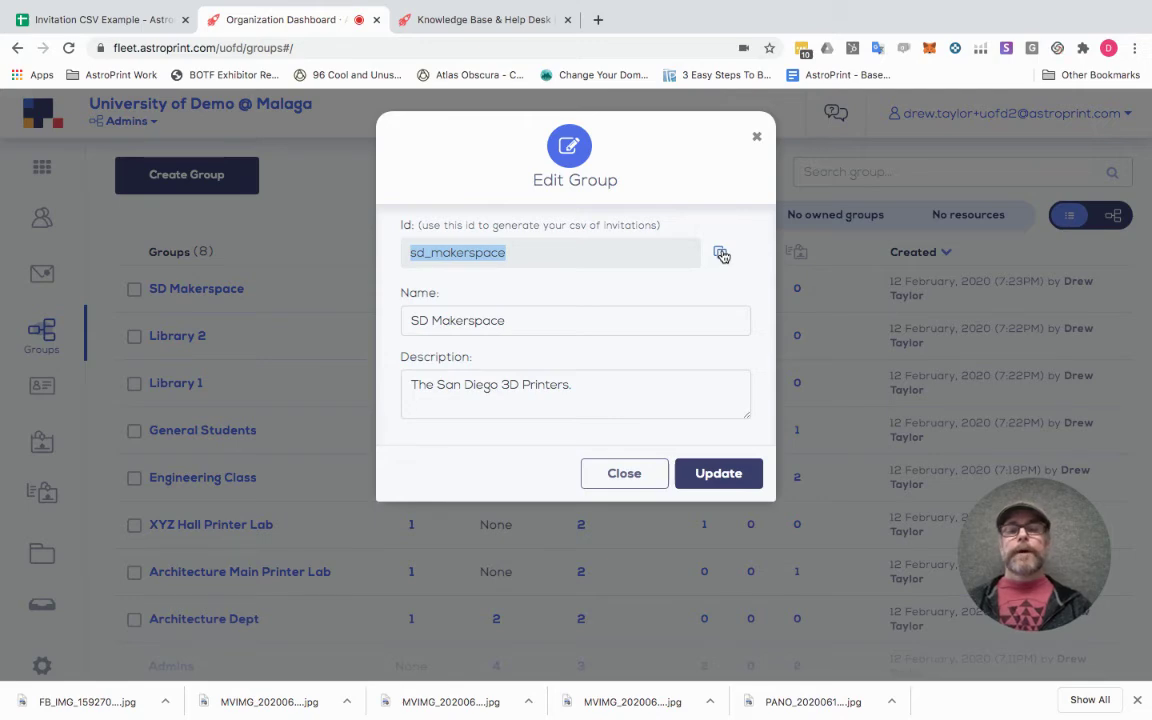
click(757, 136)
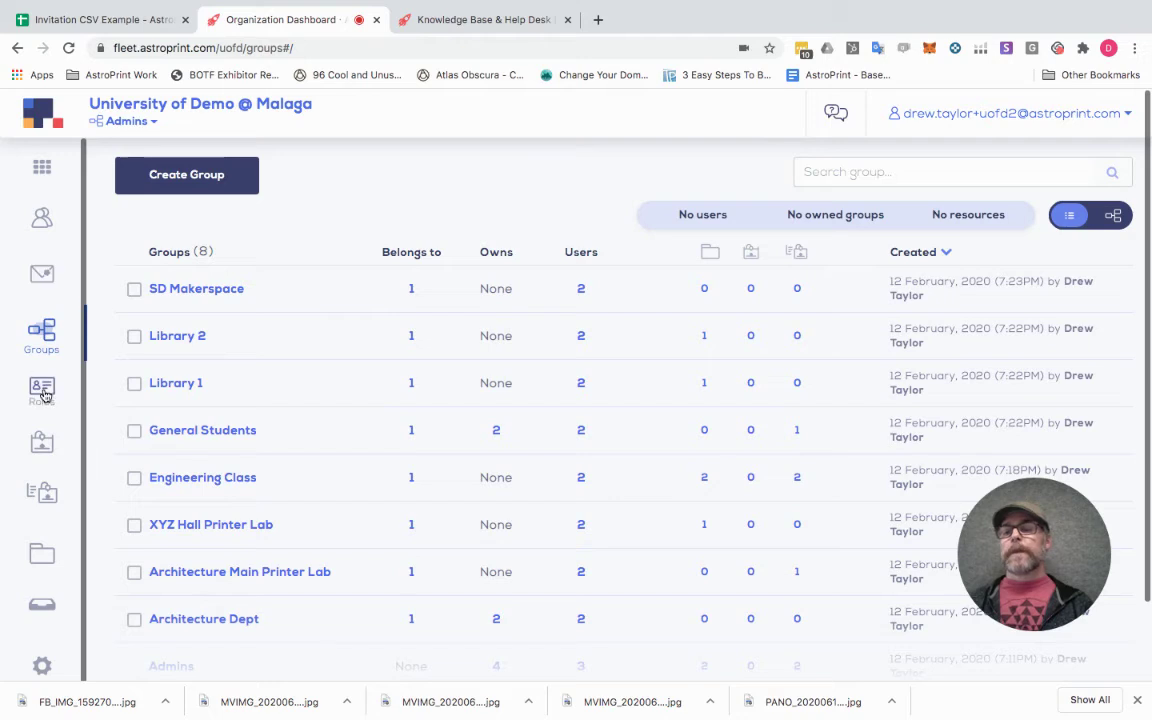
Copy the Lab Technician role ID, lab_technician, from the Roles list.
click(43, 390)
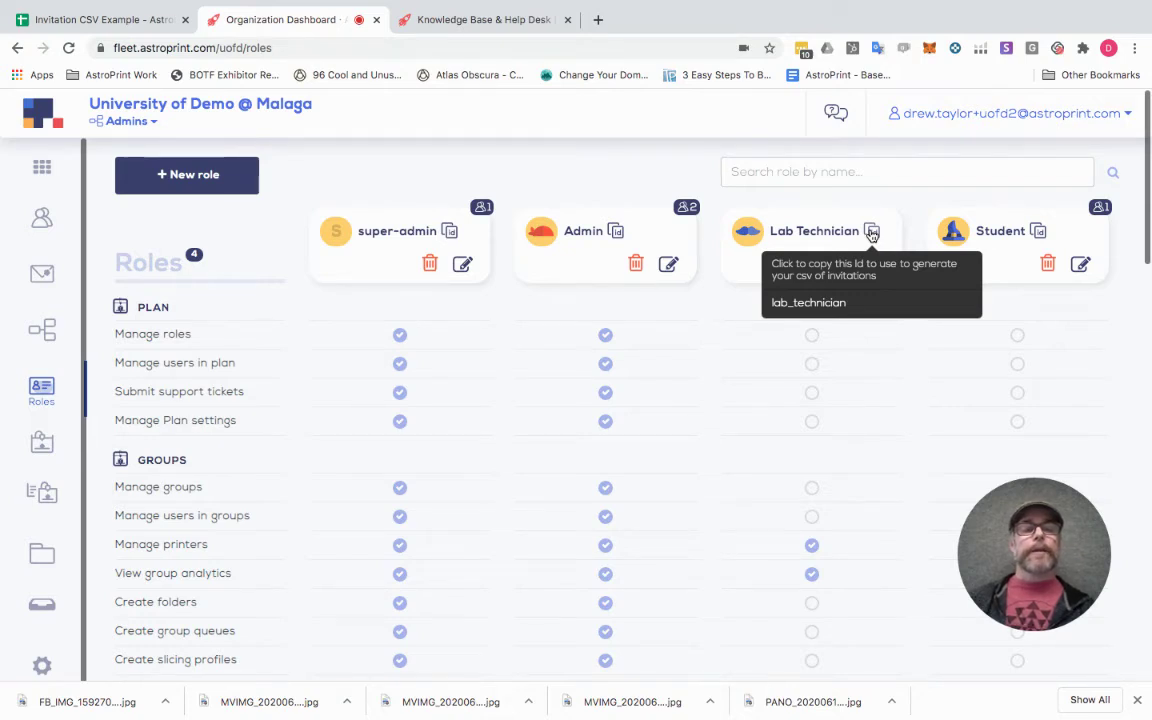
click(872, 233)
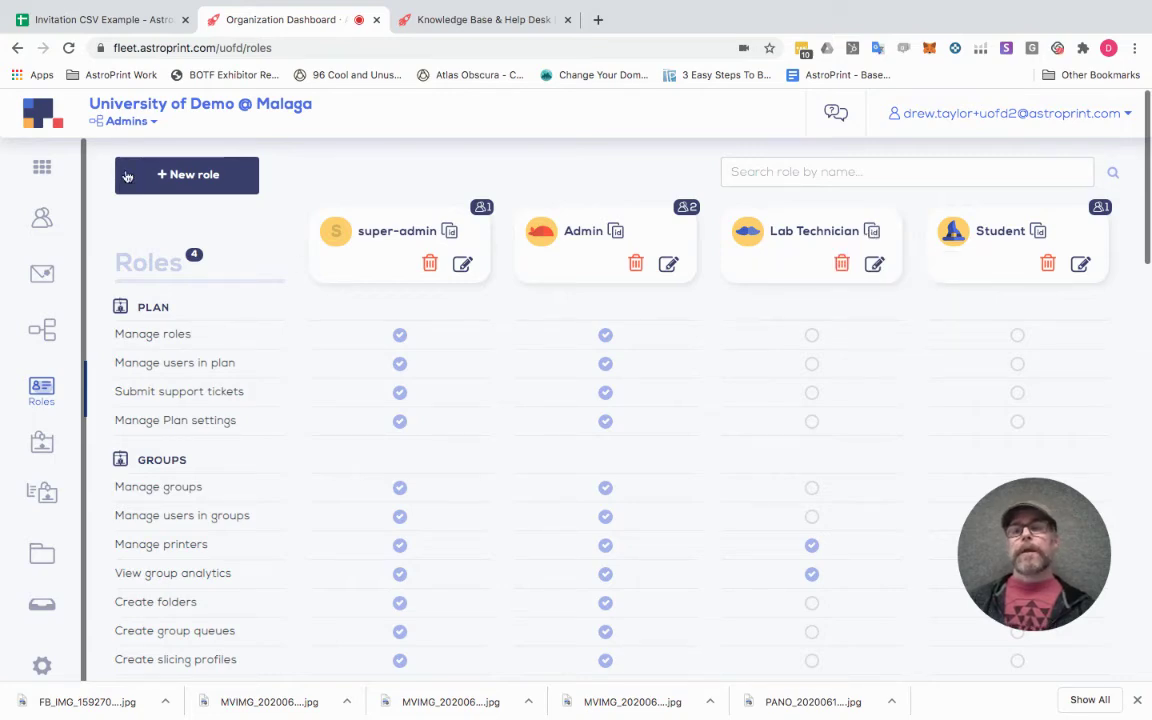
Check the CSV spreadsheet, then return to the dashboard's empty Invitations page.
click(108, 22)
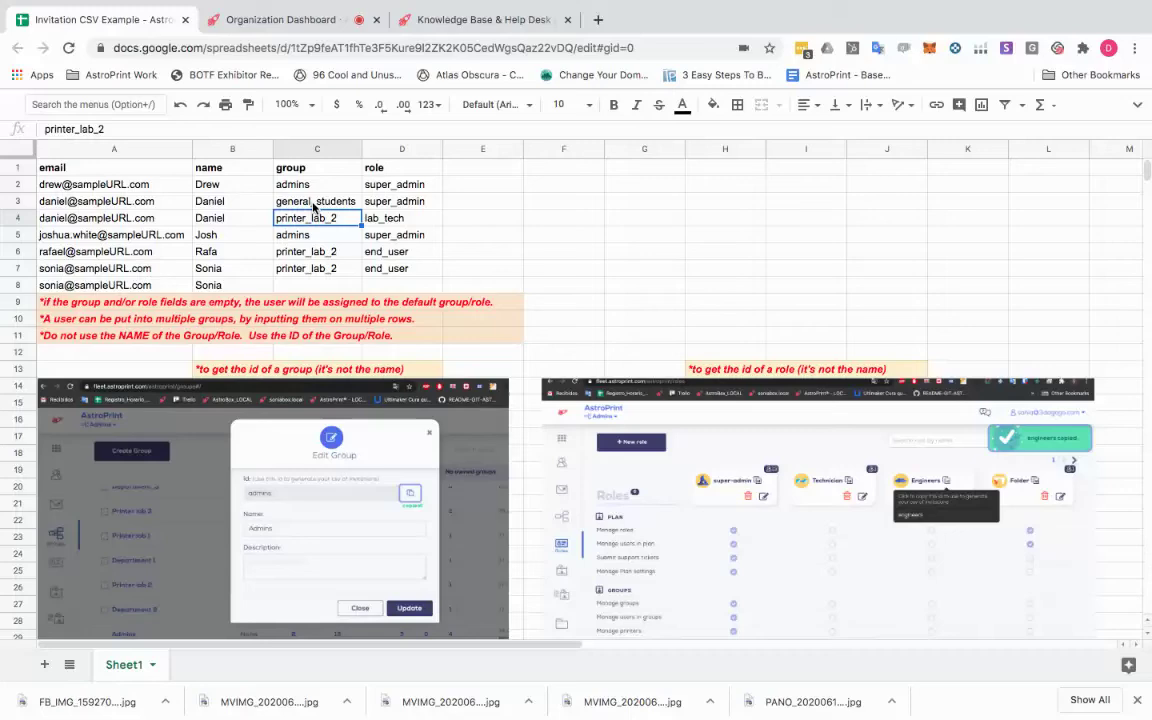
click(286, 20)
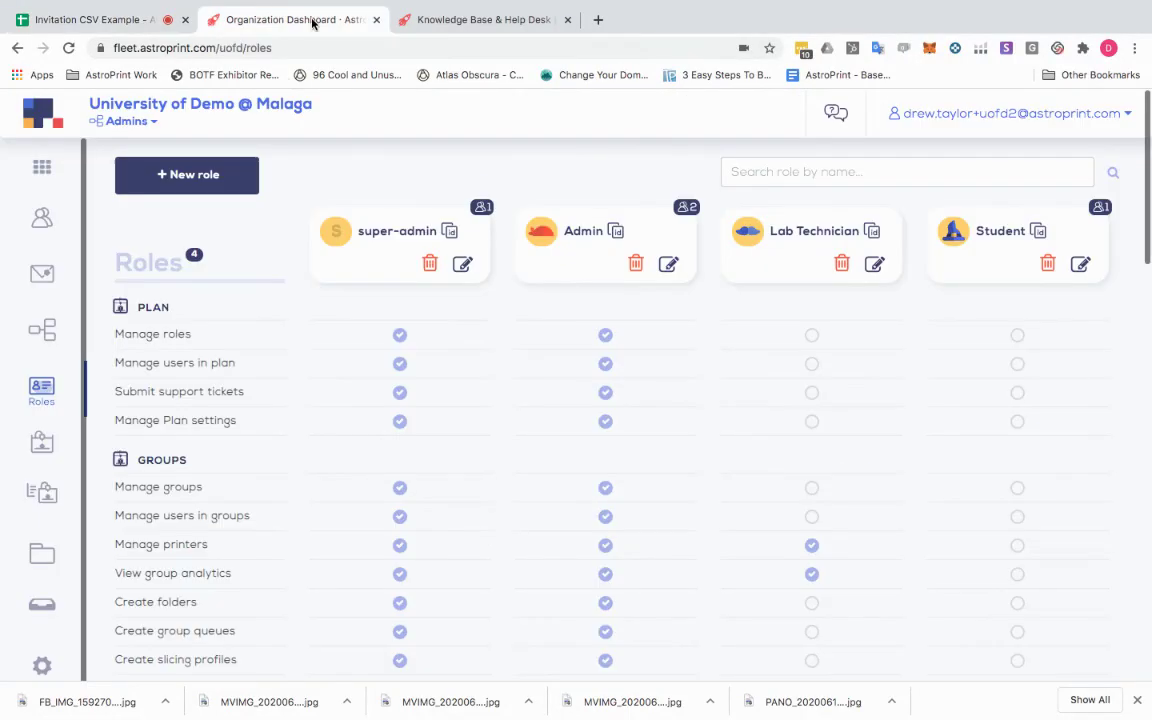
click(50, 278)
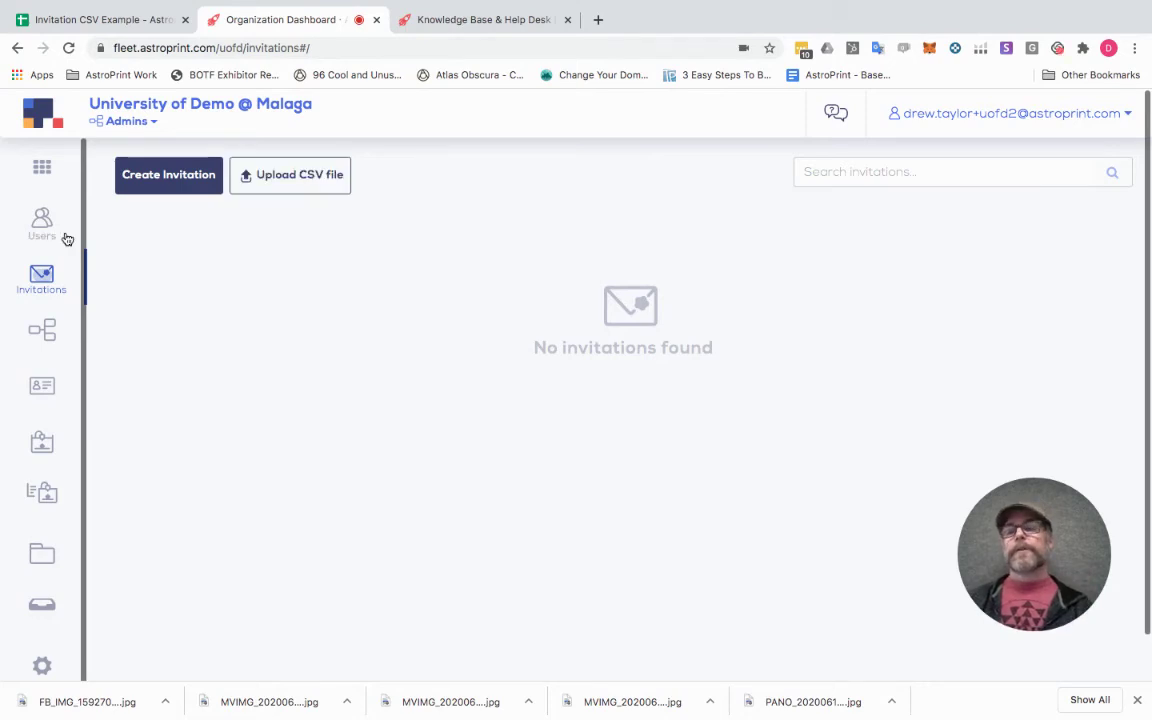
scroll(48, 280, down, 1)
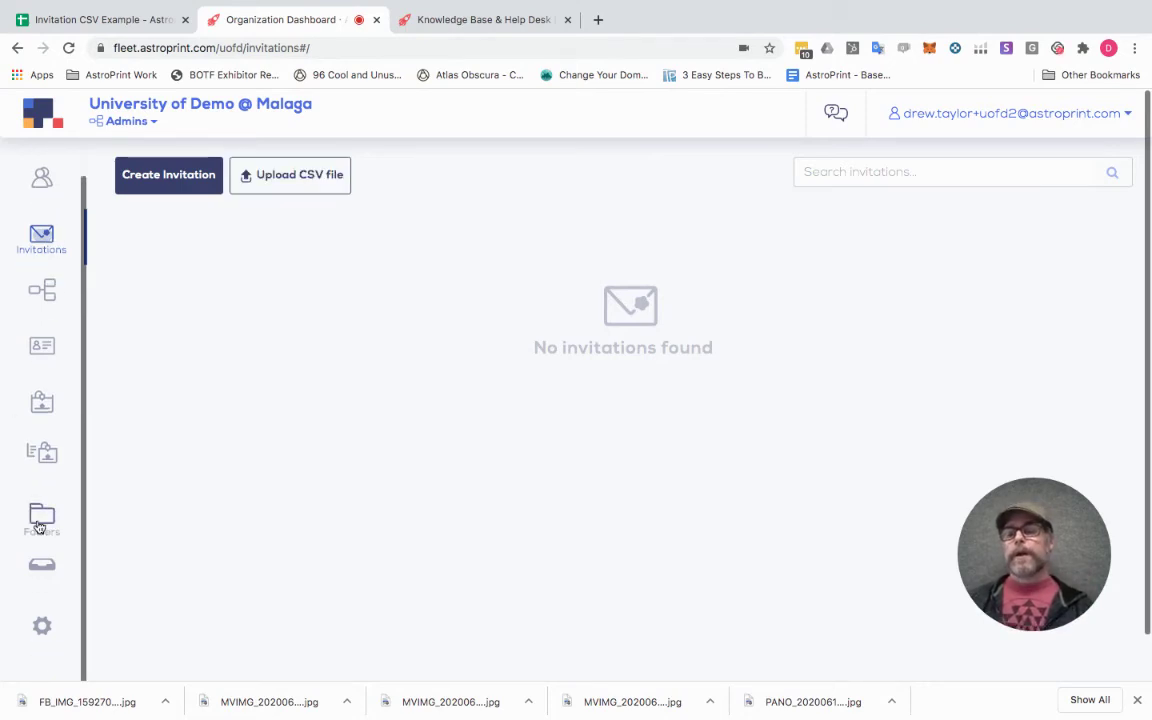
Check the organization's default parameters, keeping group General Students and role Student unchanged.
click(44, 627)
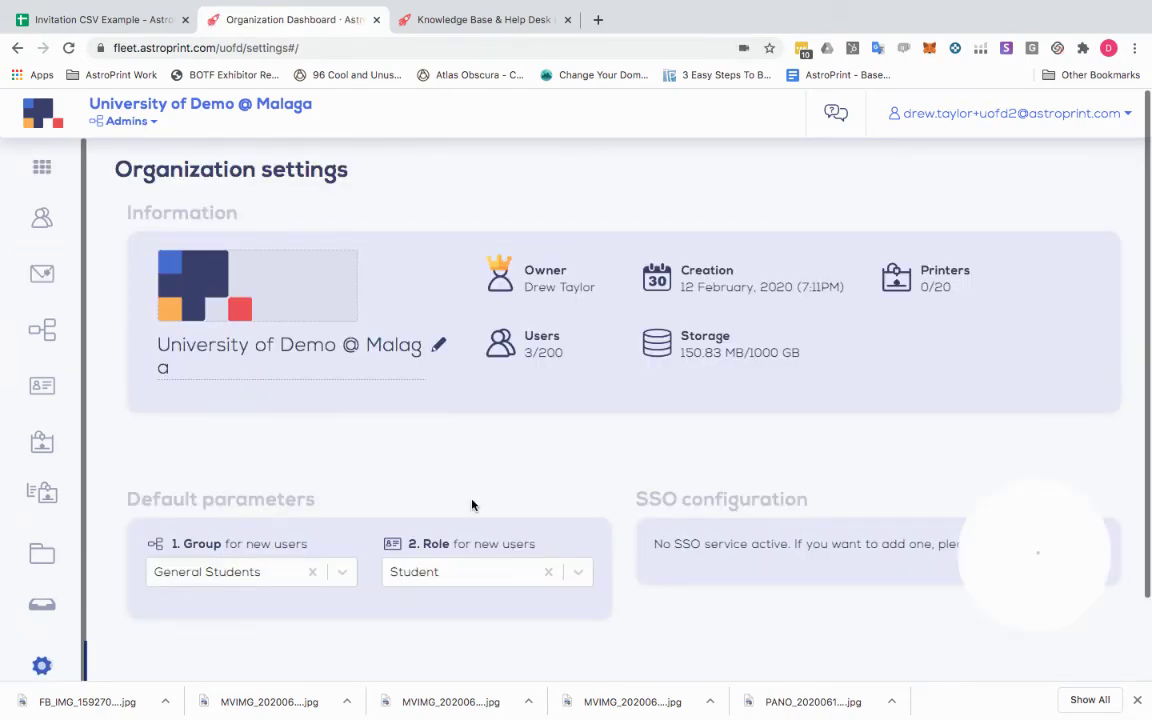
scroll(630, 517, down, 1)
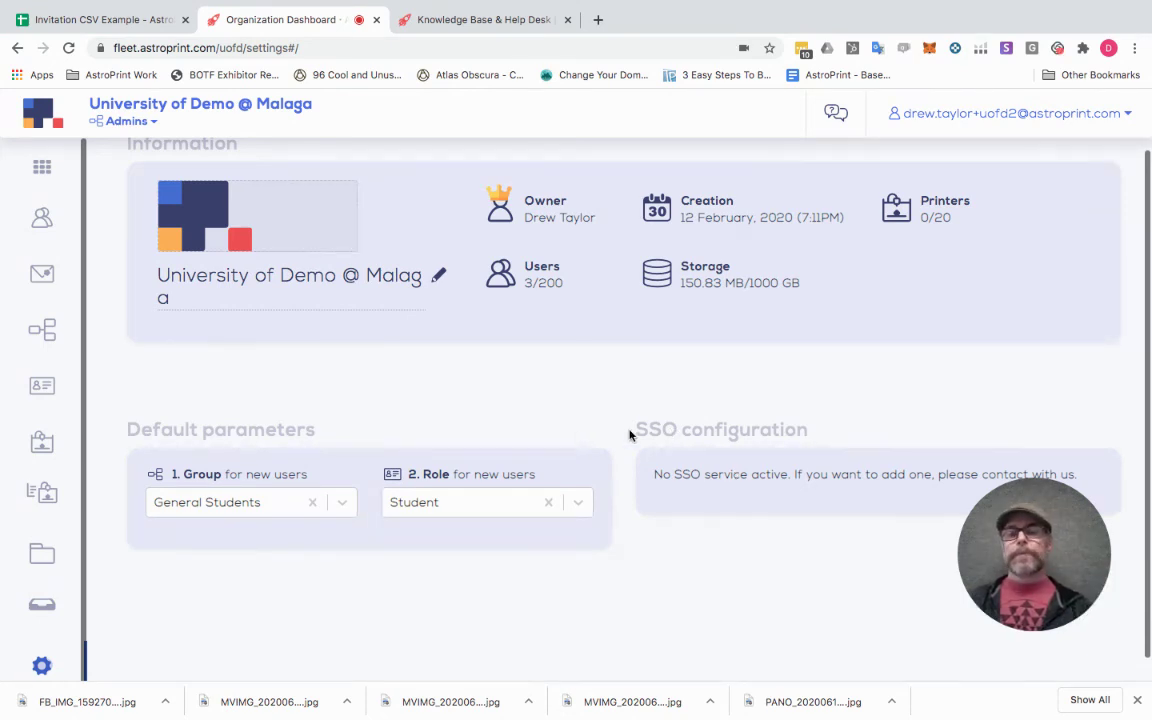
scroll(628, 435, down, 1)
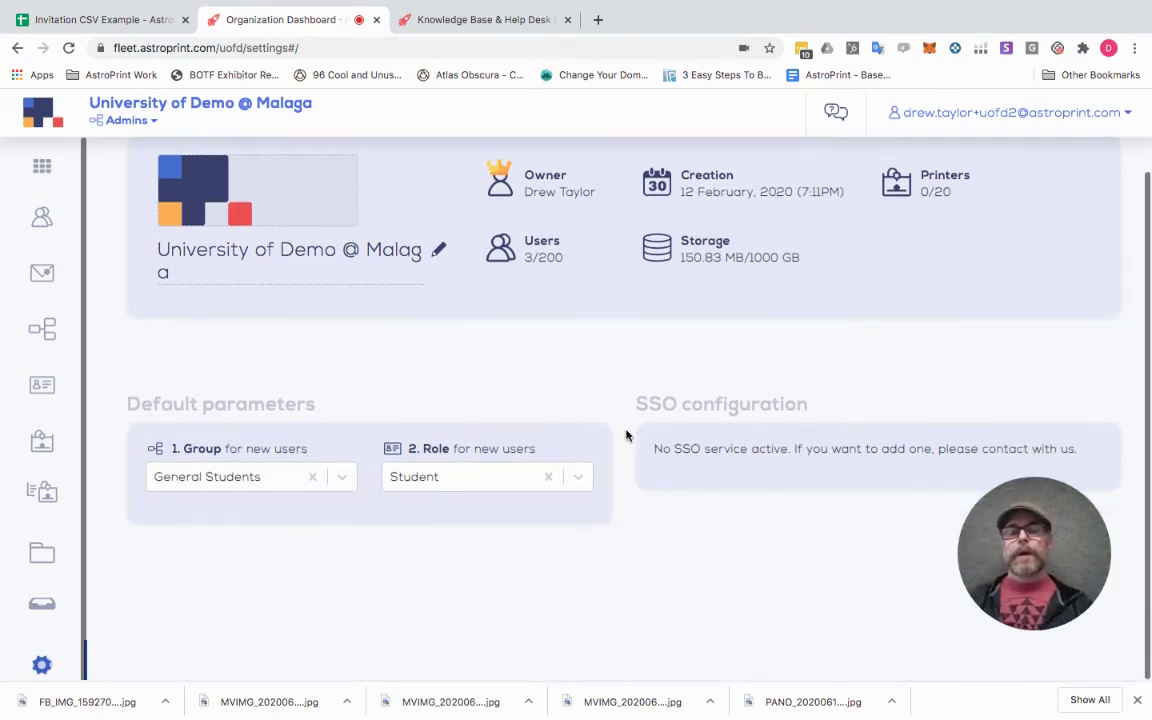
click(340, 480)
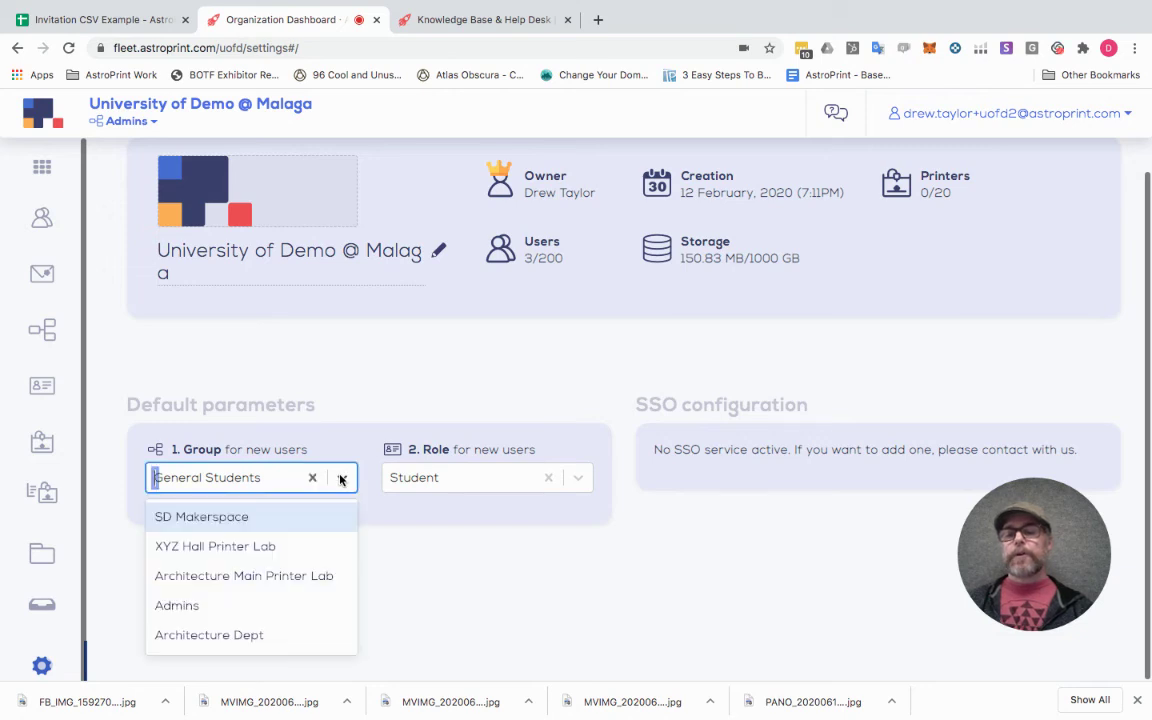
click(365, 414)
click(576, 476)
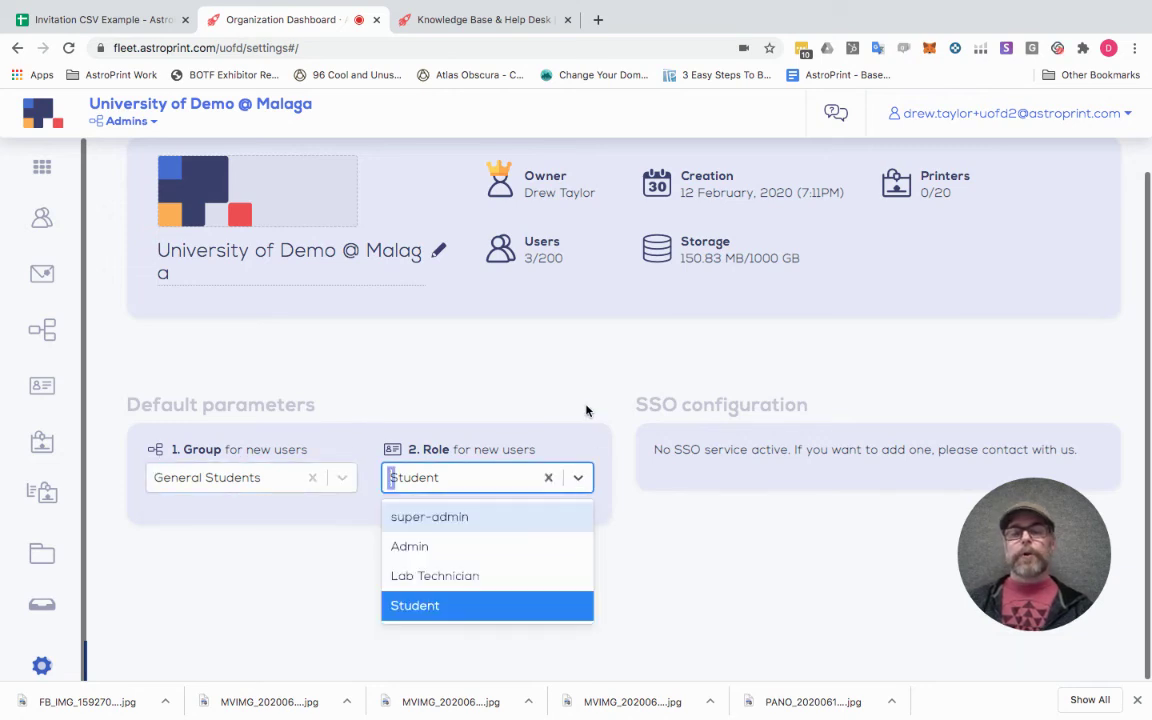
click(560, 402)
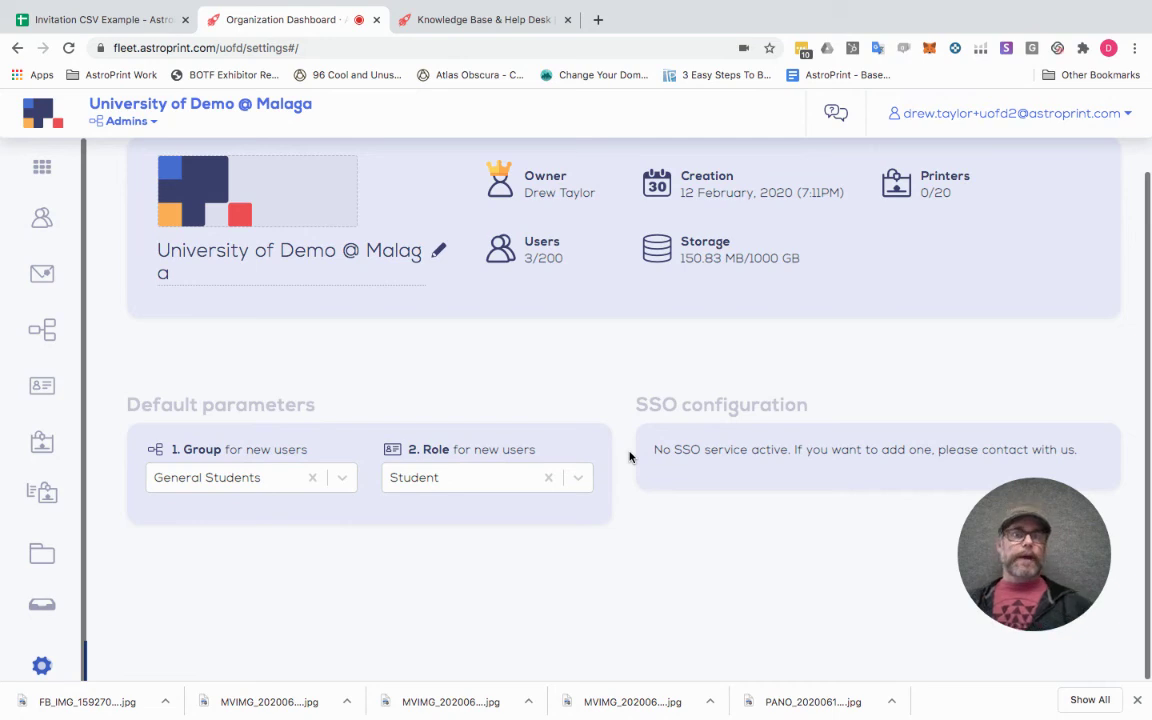